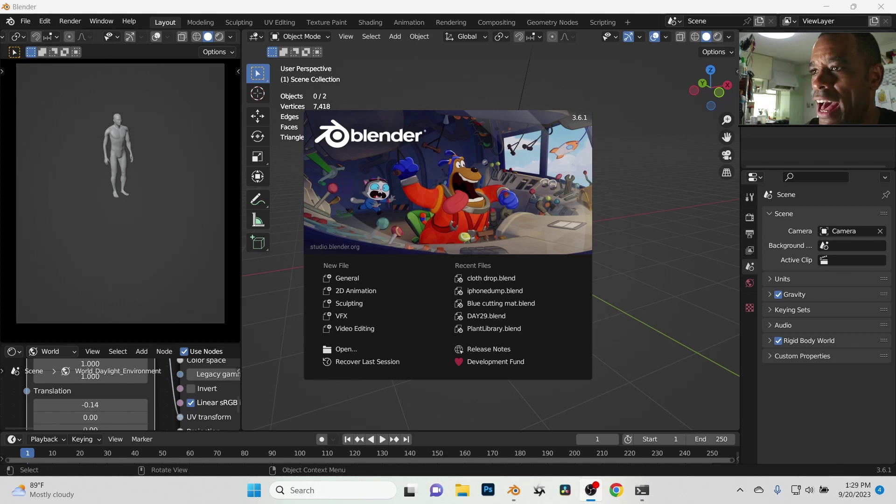
- Dismiss the Blender splash screen and exit the OctaneRender Prime engine from the system tray
click(659, 59)
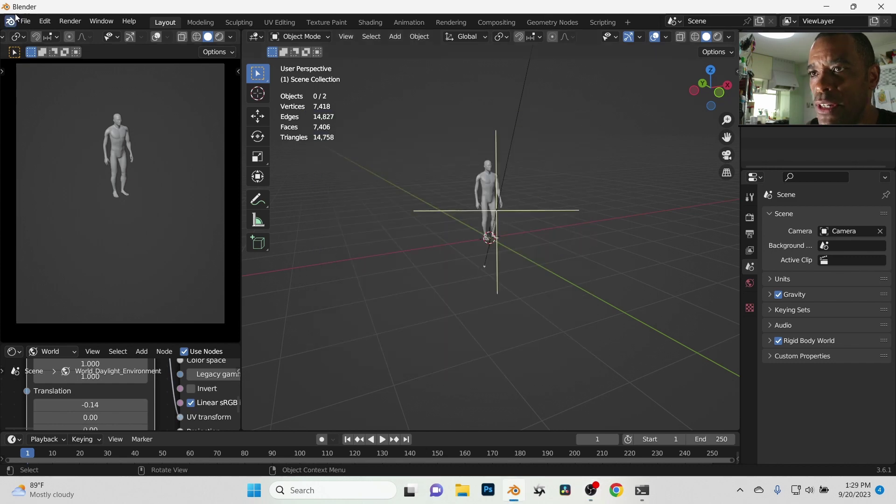
click(741, 491)
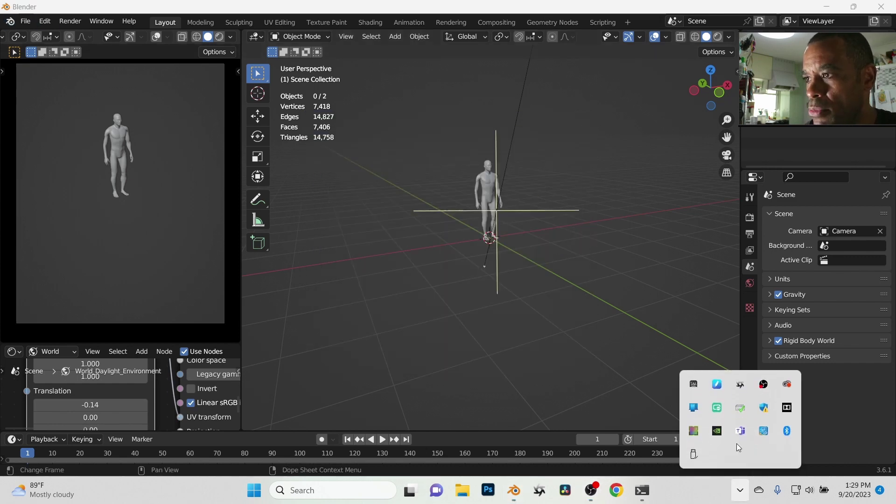
right_click(740, 387)
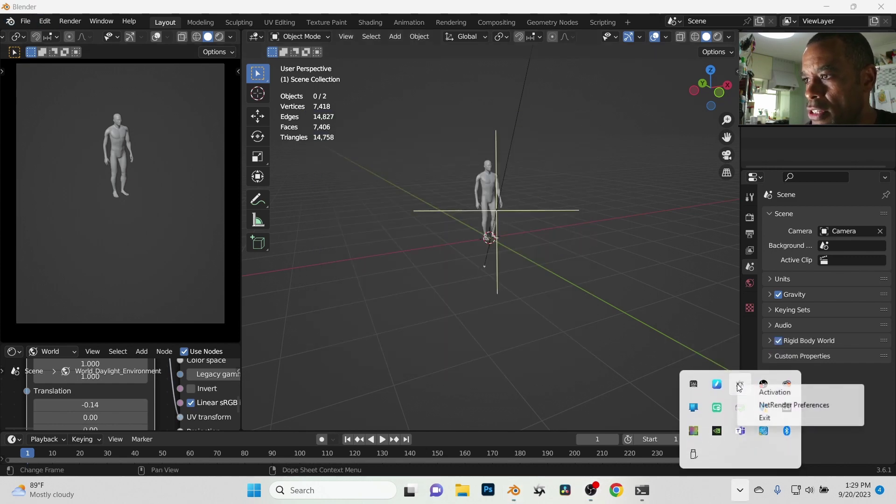
click(789, 416)
click(486, 341)
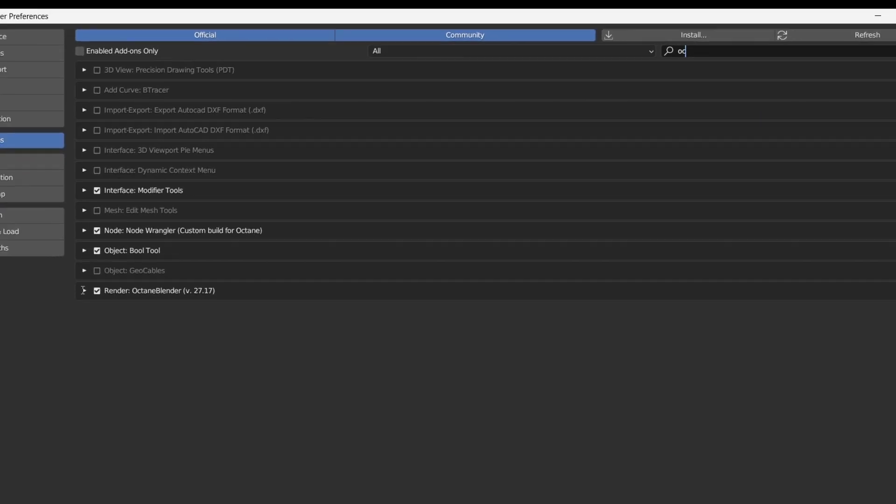
- Expand the Render: OctaneBlender add-on entry to show its details and Octane preferences
click(19, 392)
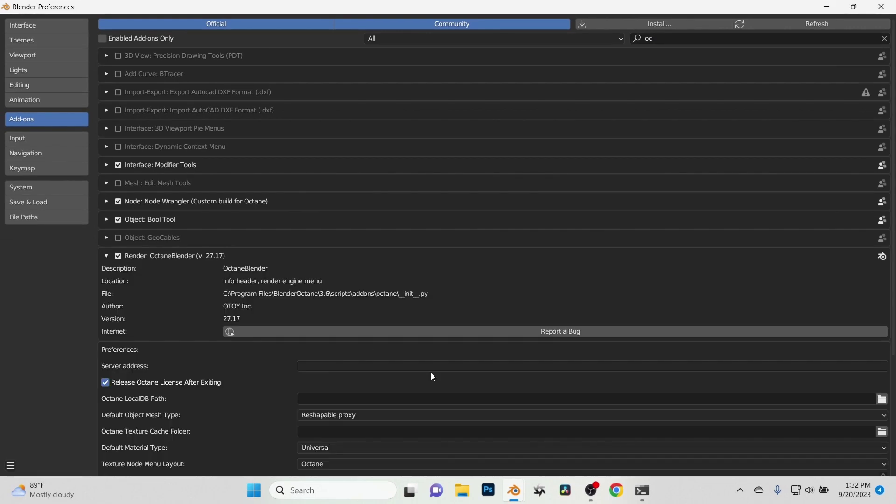
scroll(392, 369, down, 2)
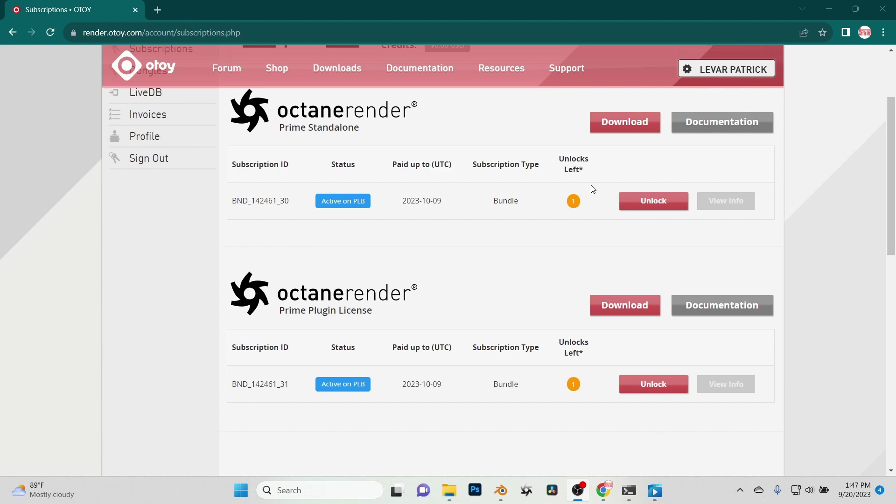
click(573, 201)
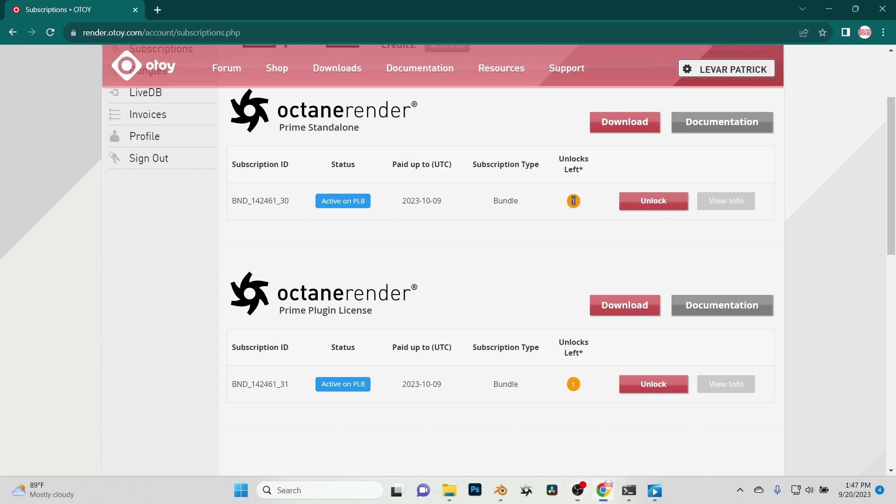
double_click(574, 159)
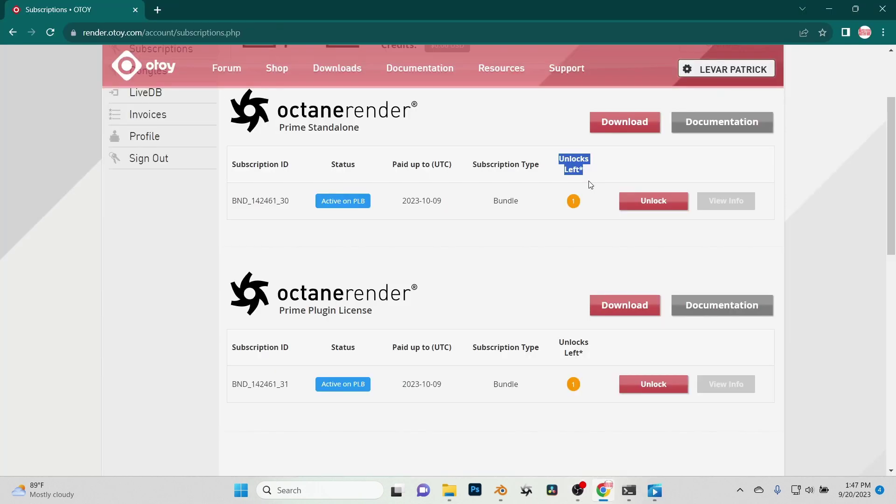
- Scroll through the OctaneBlender add-on preferences to review its settings
click(578, 160)
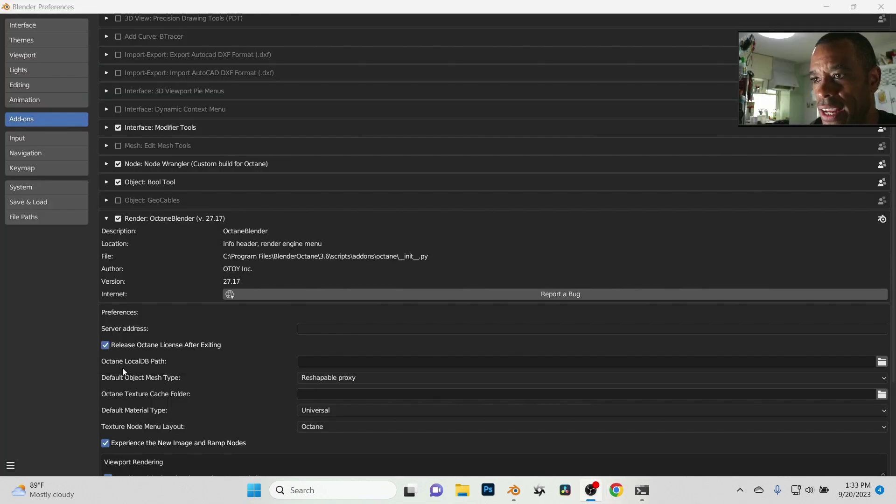
scroll(207, 408, down, 2)
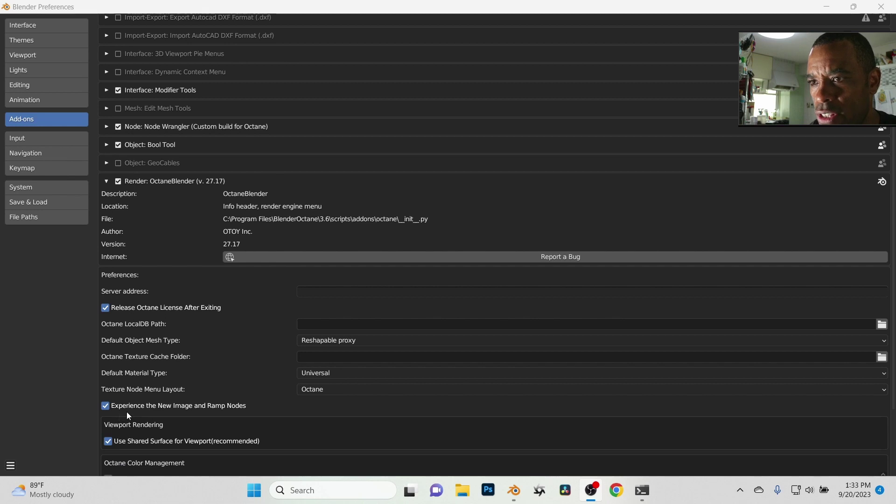
scroll(127, 412, down, 1)
scroll(232, 389, down, 1)
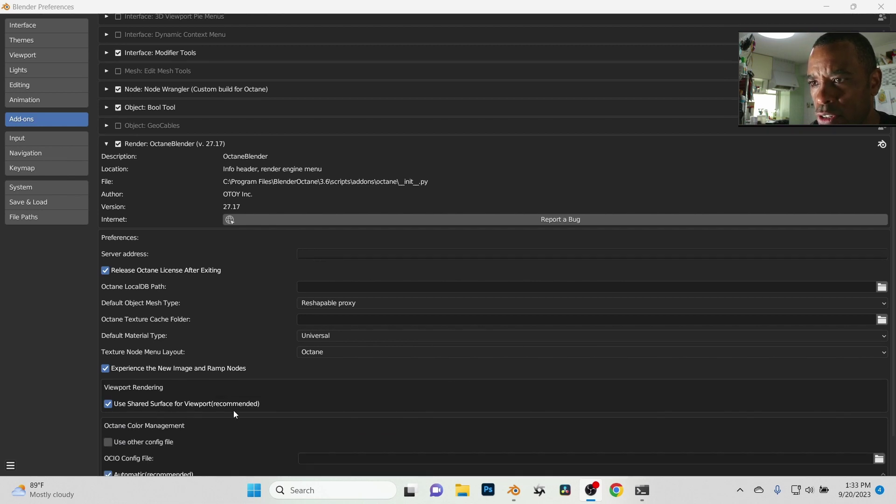
scroll(224, 407, down, 3)
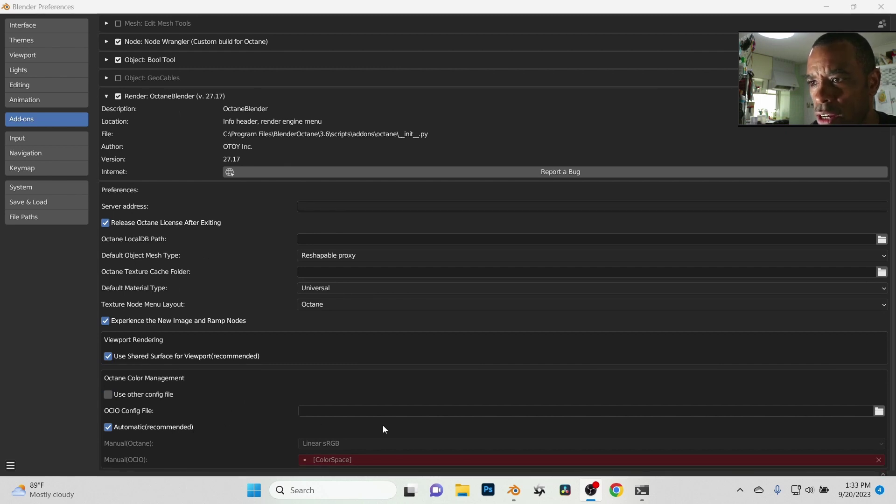
scroll(273, 279, up, 1)
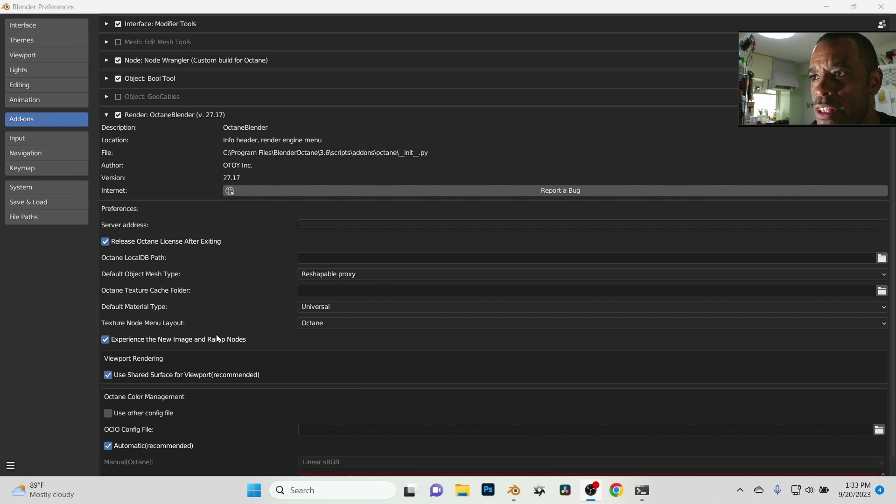
- Close Preferences and load Blender's factory settings to restore the default cube scene
click(881, 7)
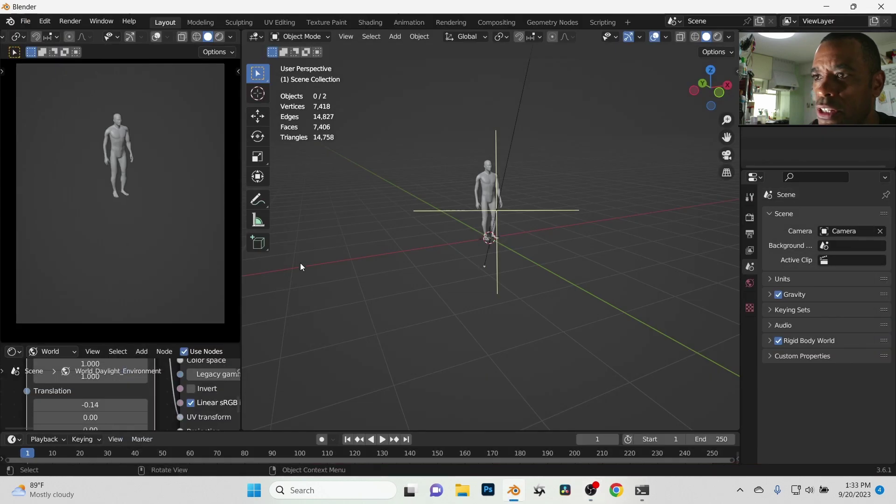
click(37, 21)
click(29, 23)
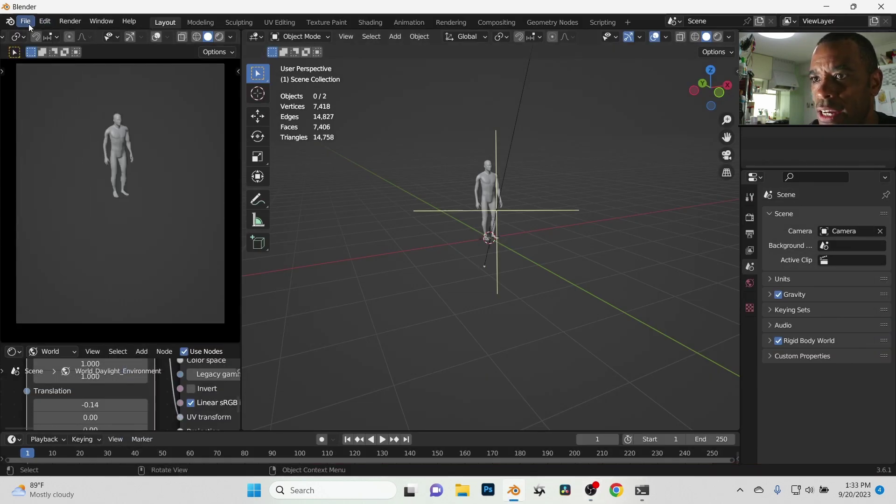
click(29, 24)
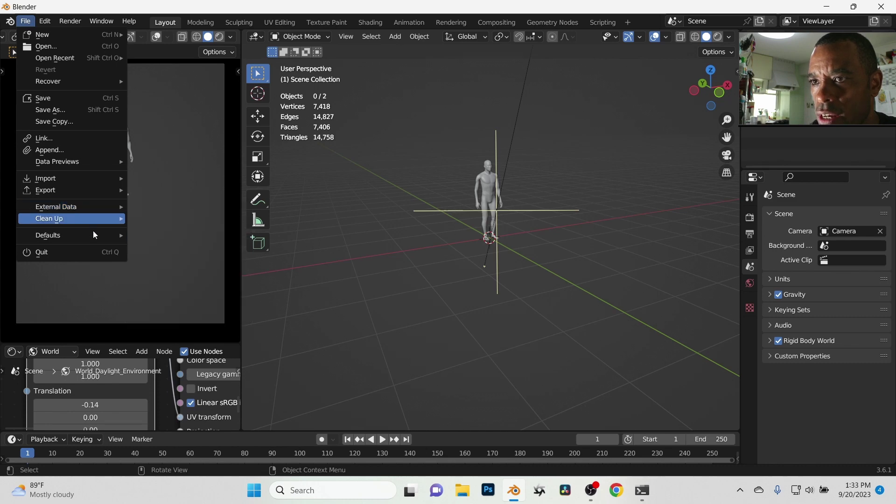
mouse_move(96, 239)
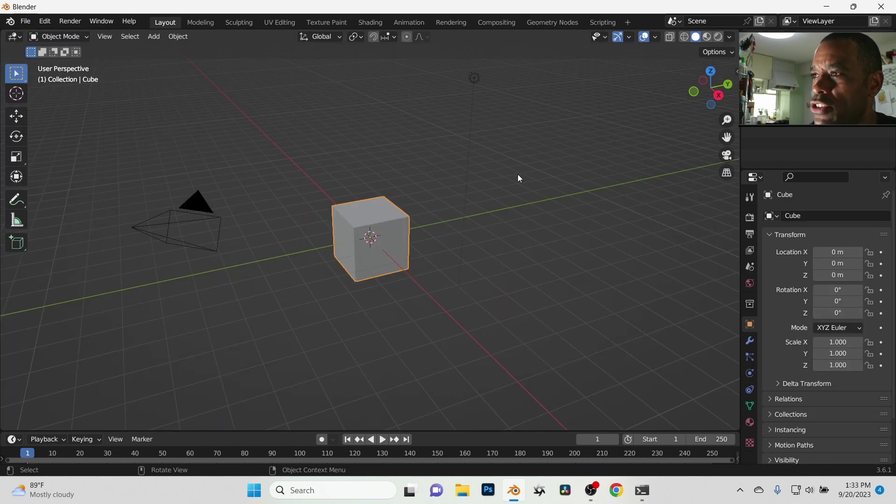
click(64, 24)
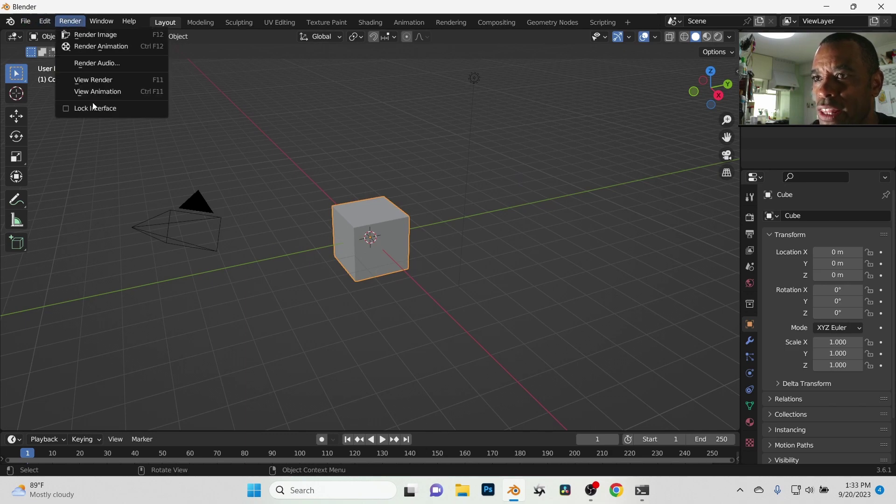
click(57, 21)
- Re-enable the OctaneBlender add-on found by searching 'oc', with Preferences maximized
click(49, 21)
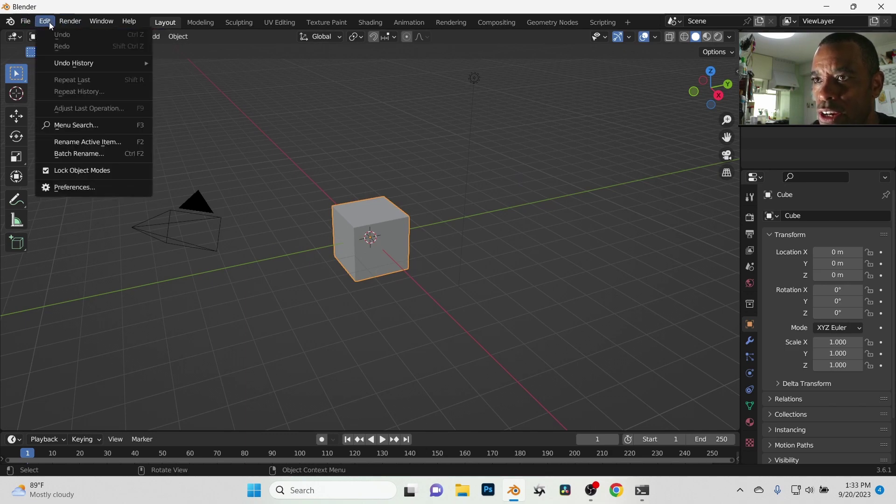
click(74, 189)
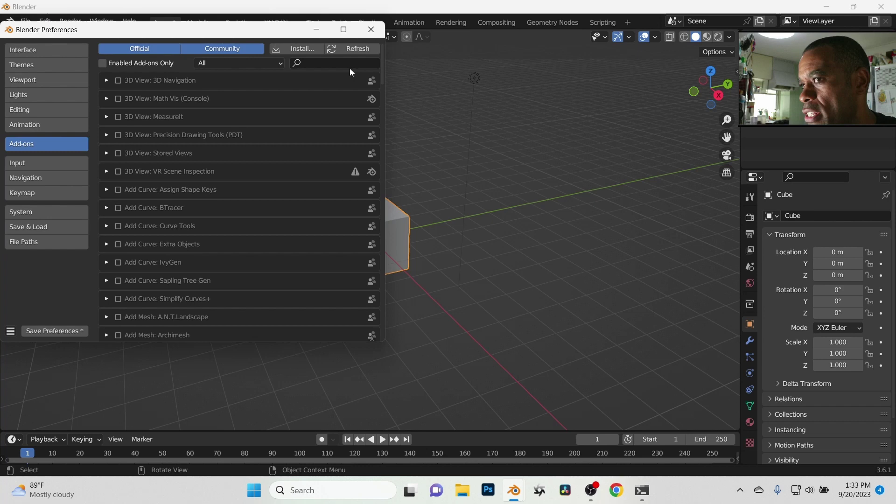
click(335, 65)
text(oc)
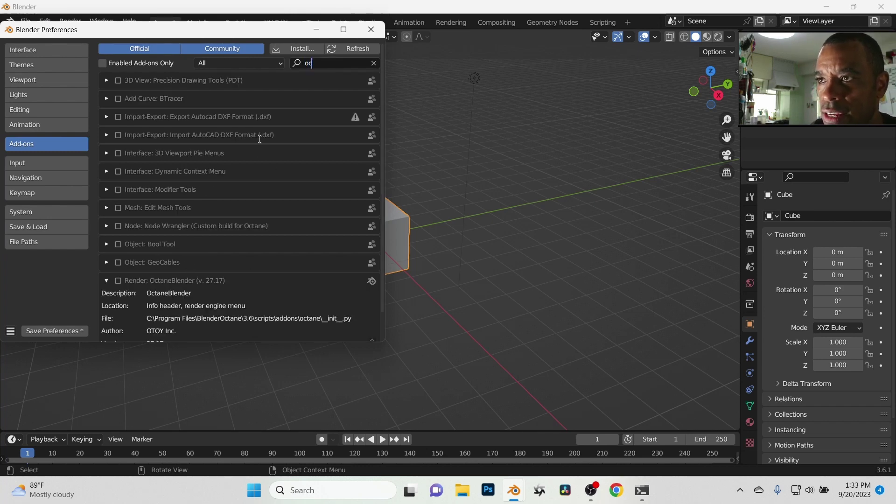
click(119, 281)
click(343, 29)
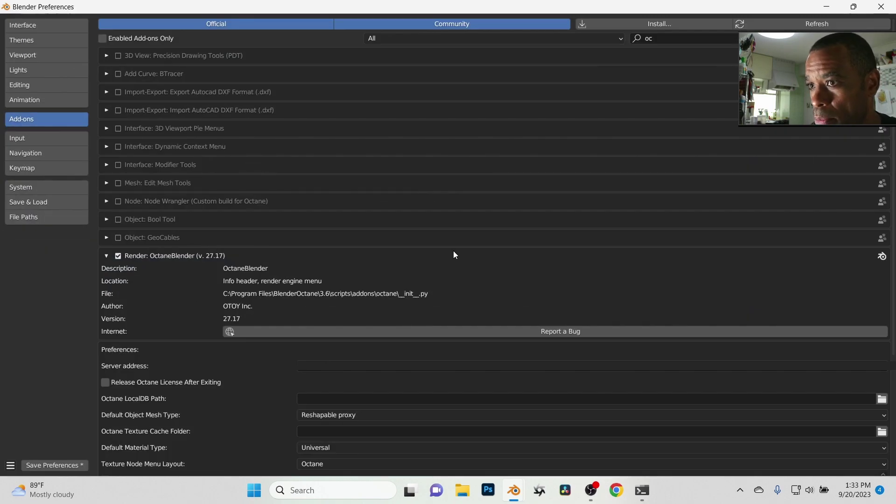
scroll(407, 285, down, 5)
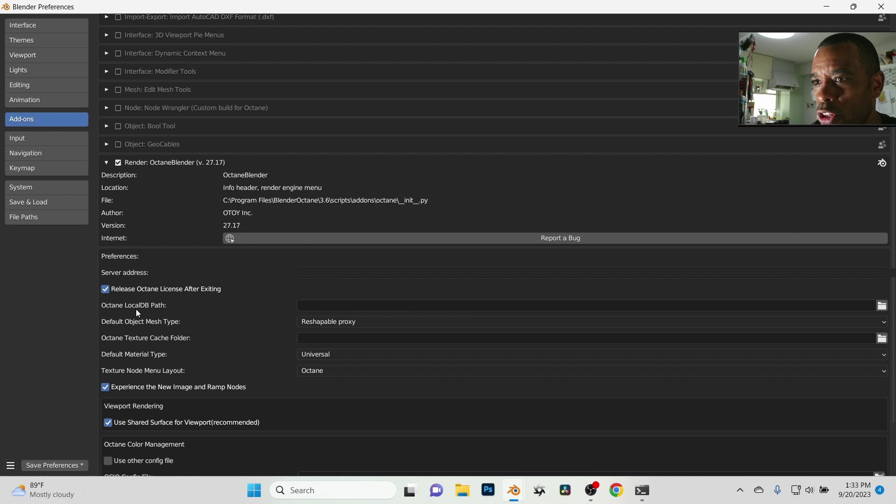
- Try choosing an Octane LocalDB folder, cancel it, and review the Default Material Type choices
click(882, 308)
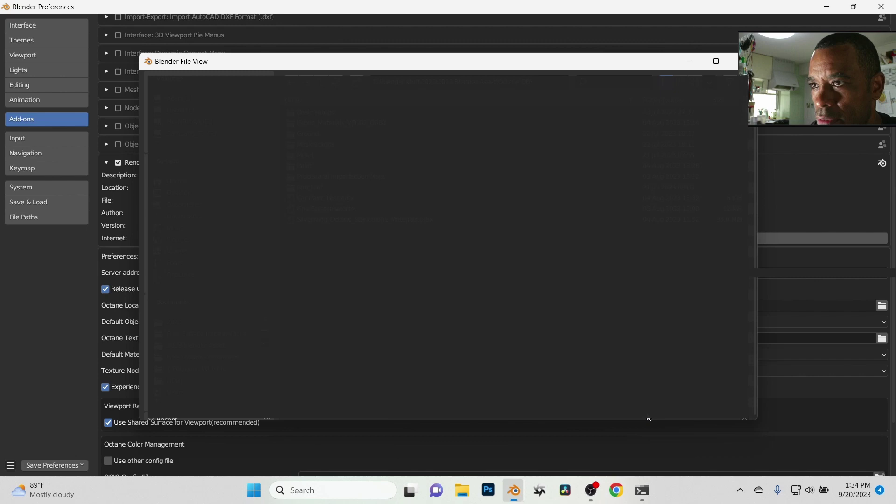
key(Escape)
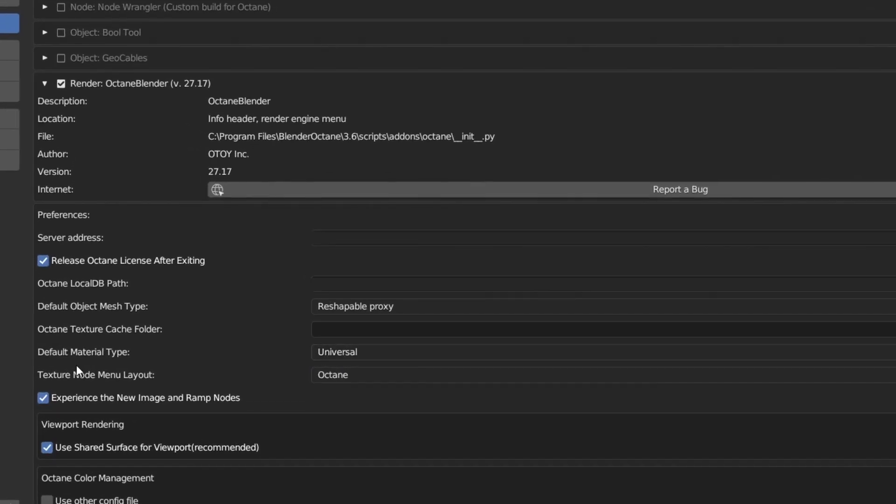
click(368, 357)
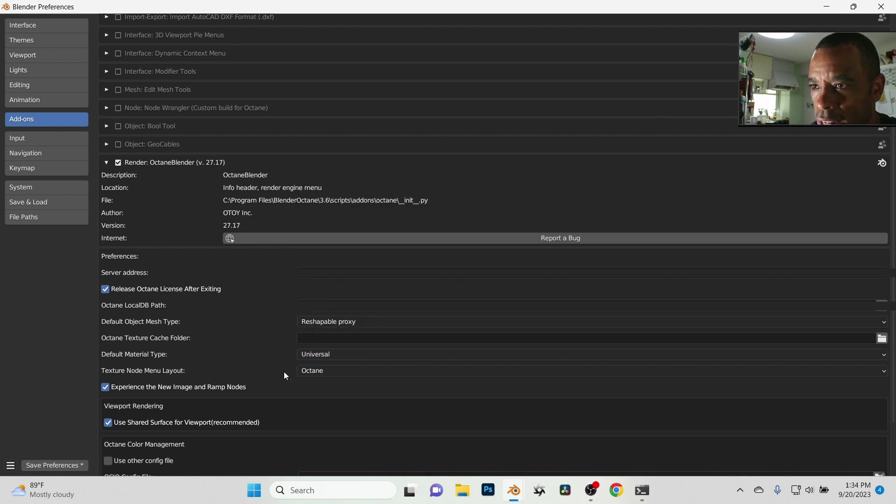
scroll(234, 401, down, 4)
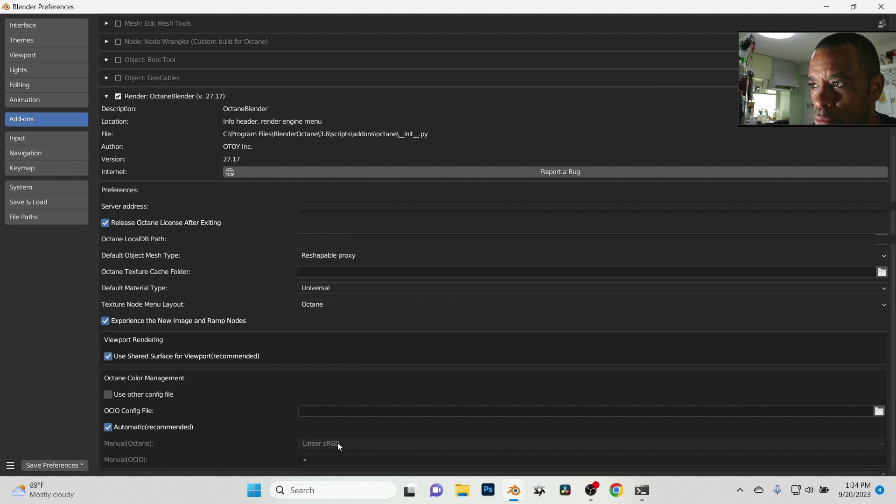
scroll(164, 149, up, 4)
- Enable Node Wrangler (Custom build for Octane) and close Preferences to return to the scene
scroll(137, 129, up, 4)
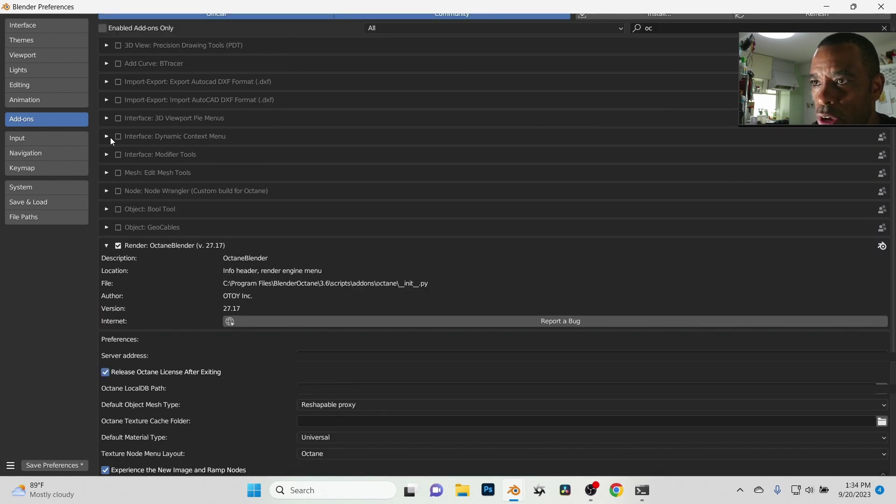
click(119, 192)
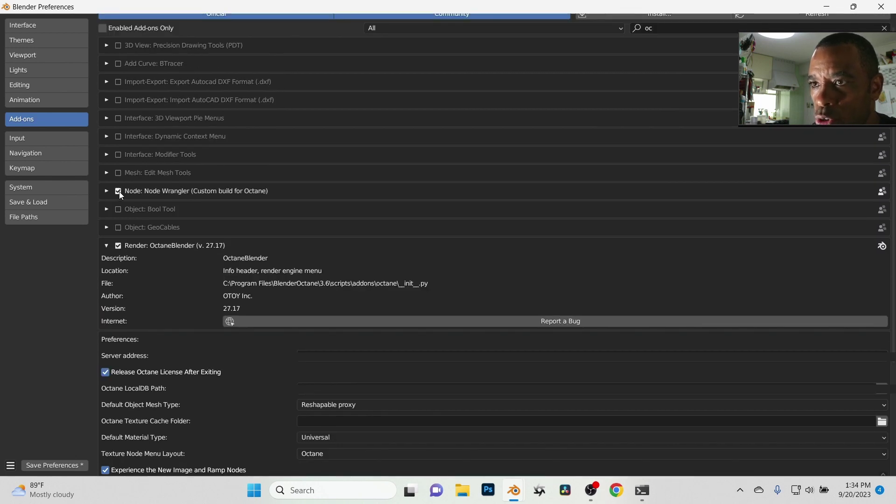
click(107, 192)
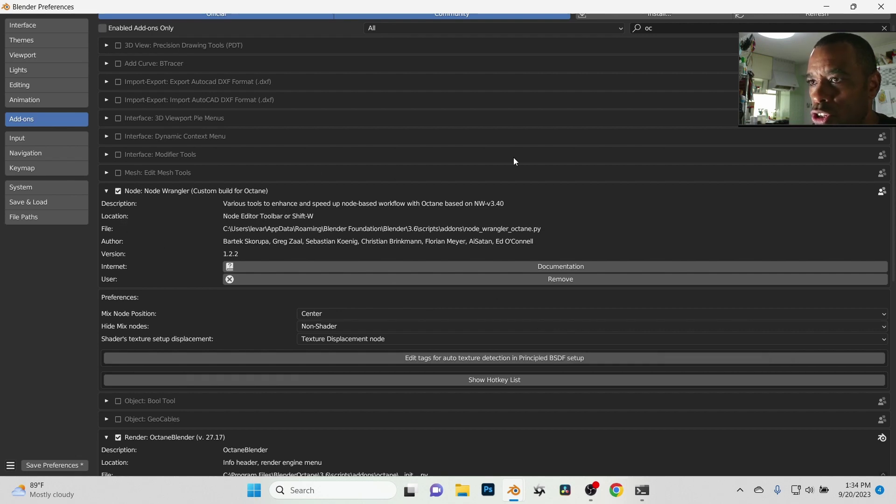
click(882, 7)
click(741, 490)
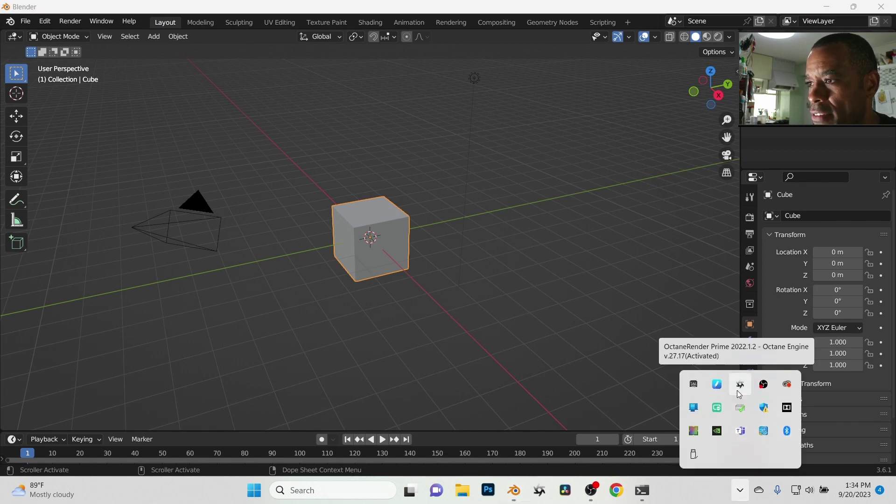
- Set the render engine to Octane and view the scene in Rendered shading
click(534, 330)
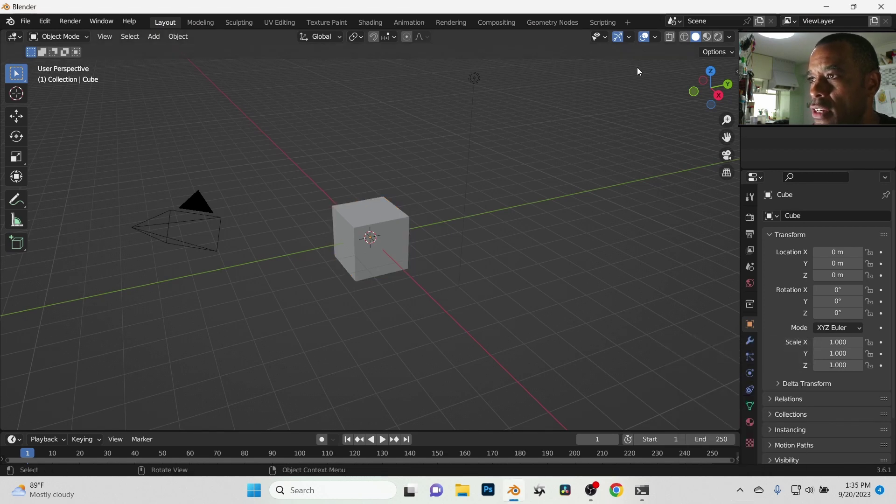
click(719, 36)
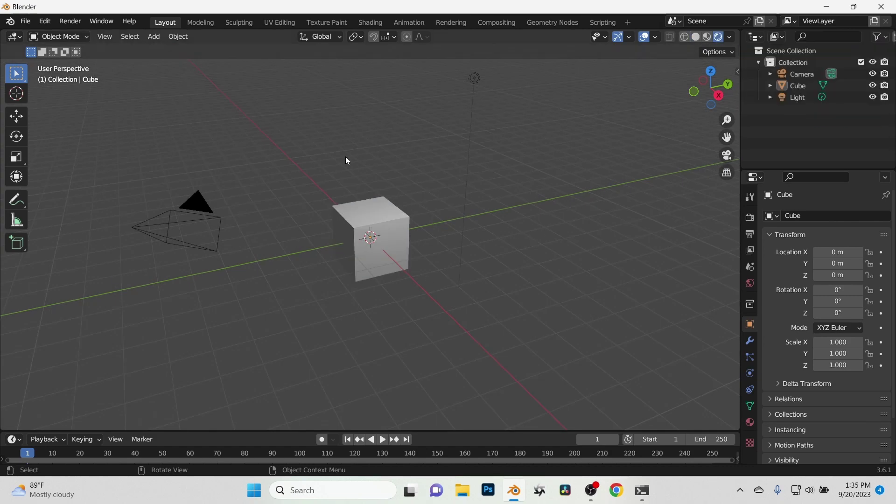
click(752, 223)
click(696, 37)
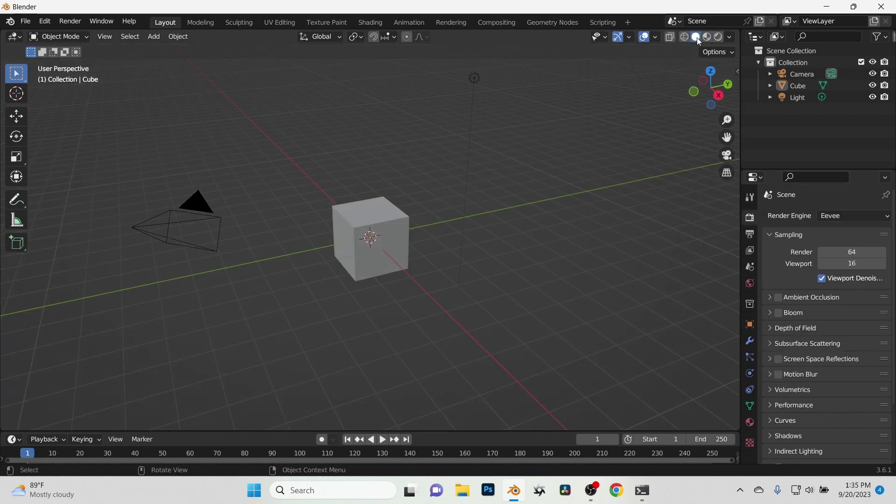
click(817, 216)
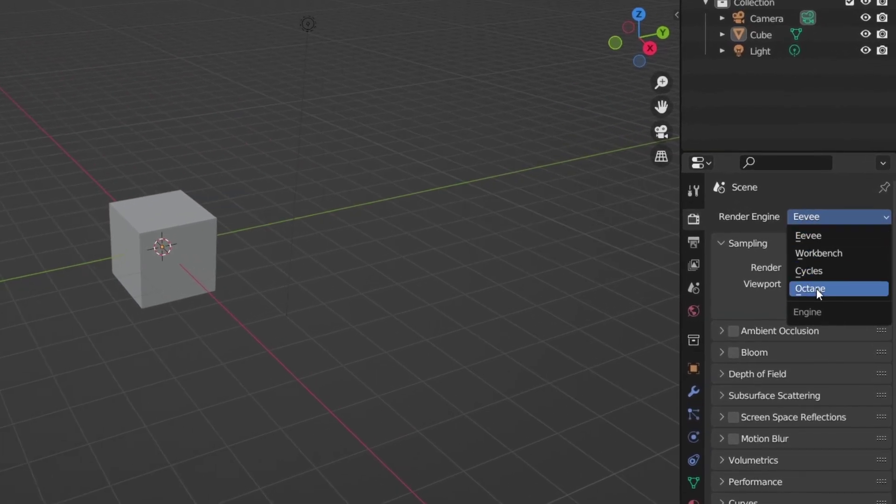
click(818, 268)
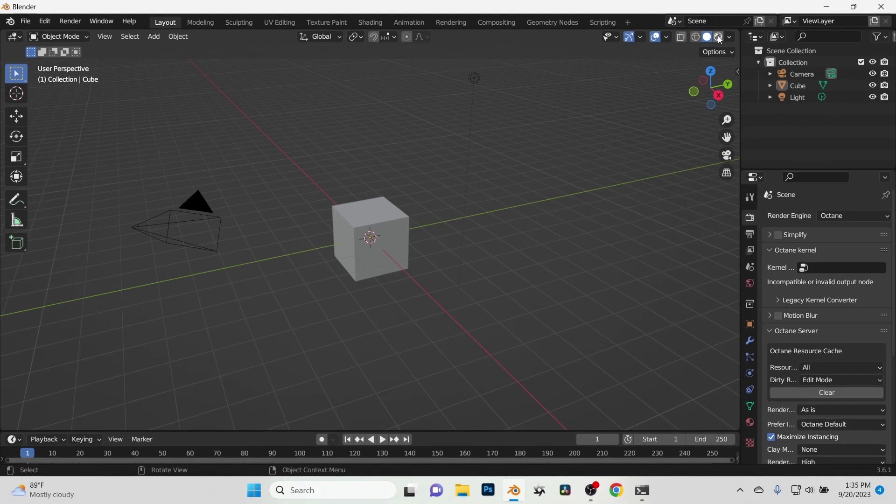
click(718, 37)
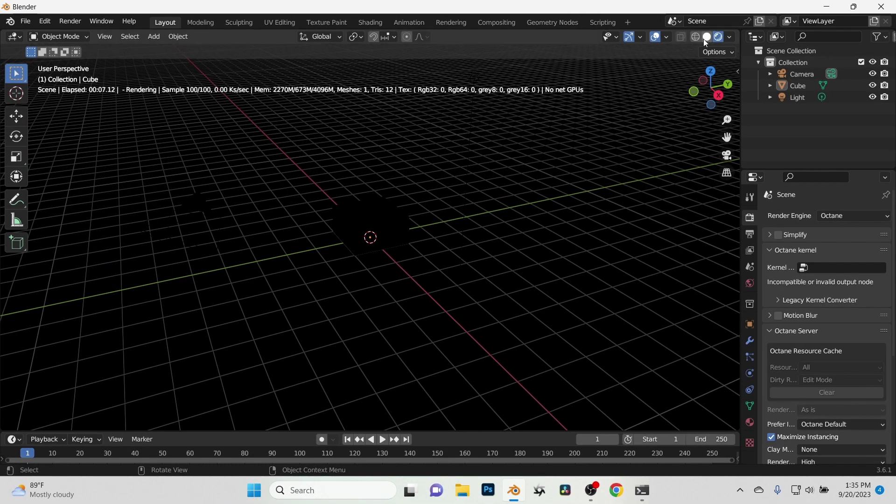
- Return the viewport to Solid shading and try picking a kernel node tree in Render properties
click(705, 38)
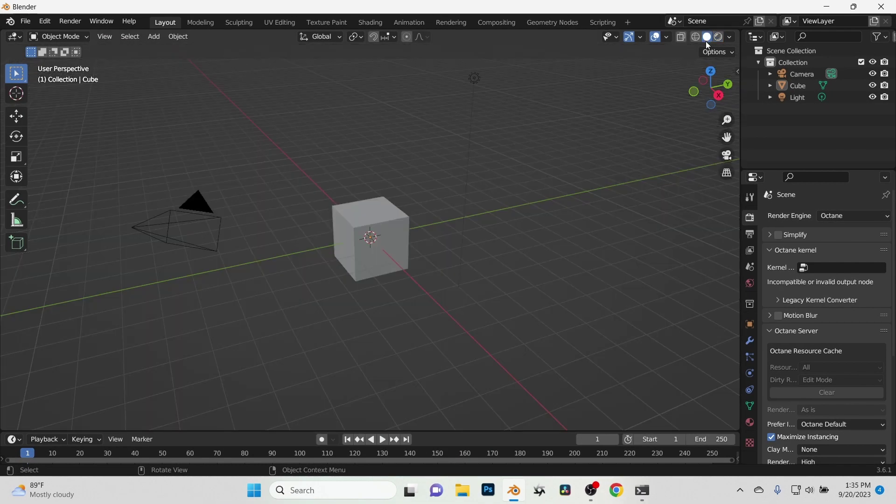
click(810, 268)
click(821, 270)
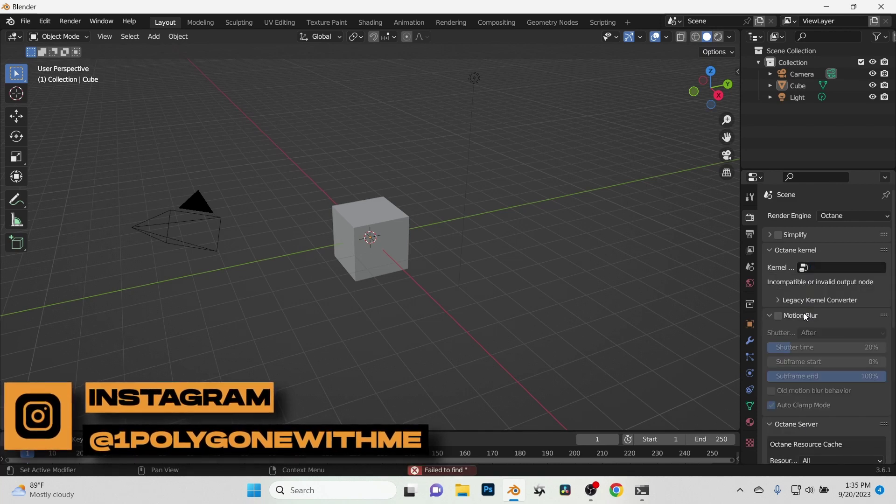
click(821, 270)
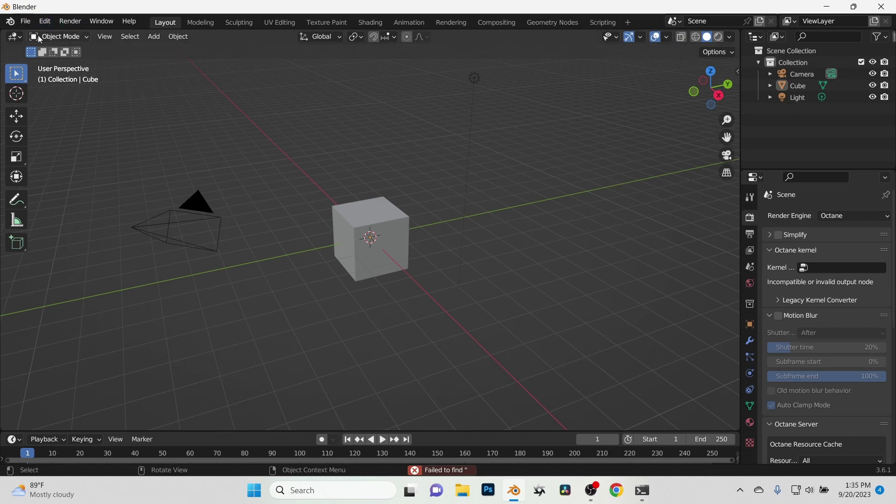
click(17, 37)
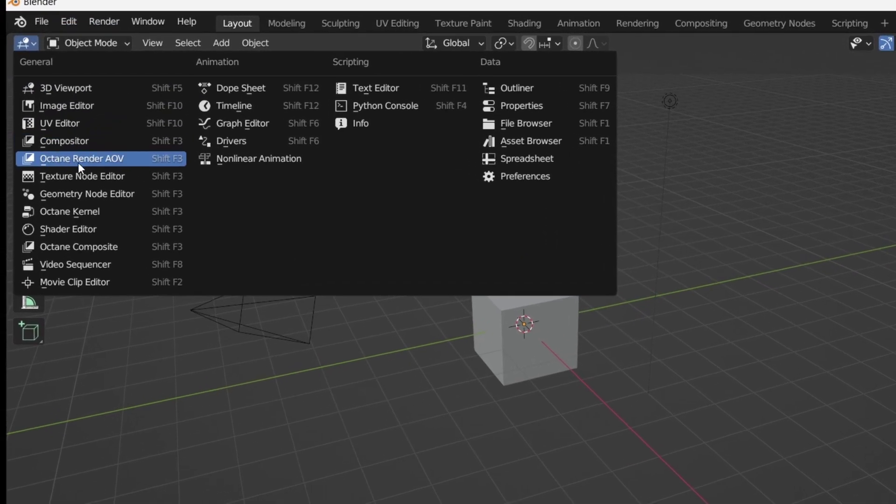
- Turn the area into an Octane Kernel editor, quick-add a node tree, and delete the default kernel nodes
click(99, 216)
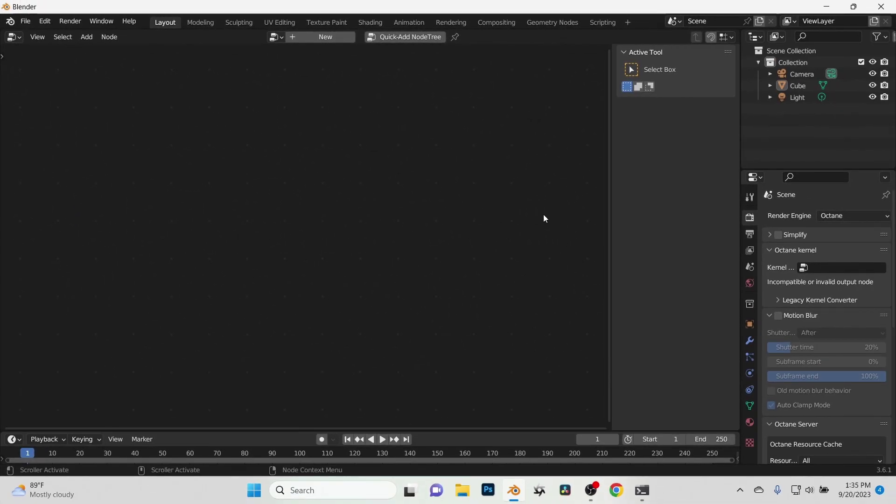
click(393, 38)
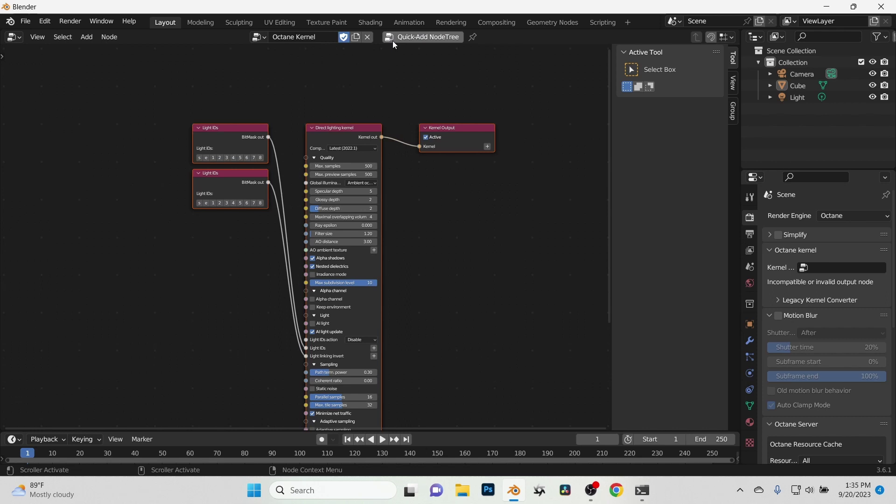
scroll(330, 120, up, 2)
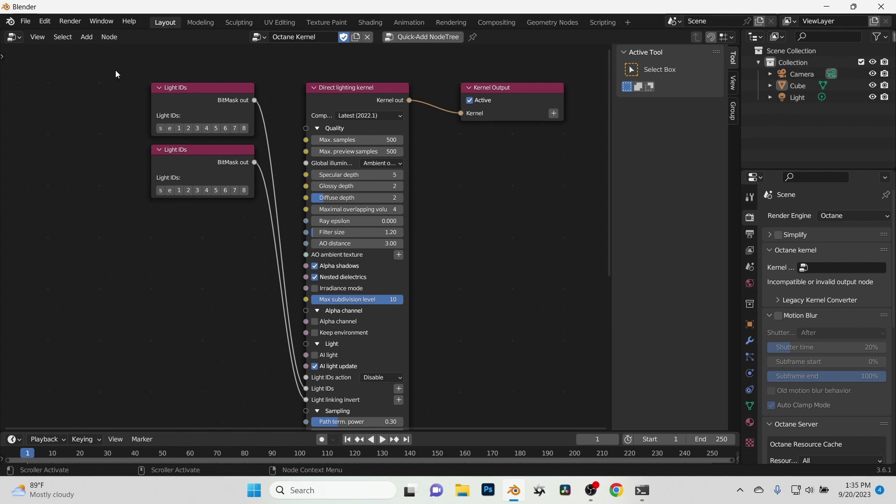
drag(102, 65, 353, 326)
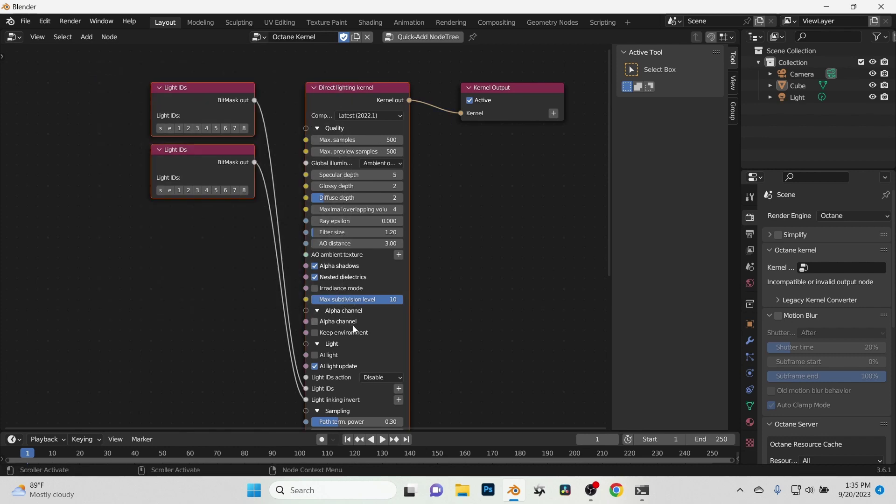
key(x)
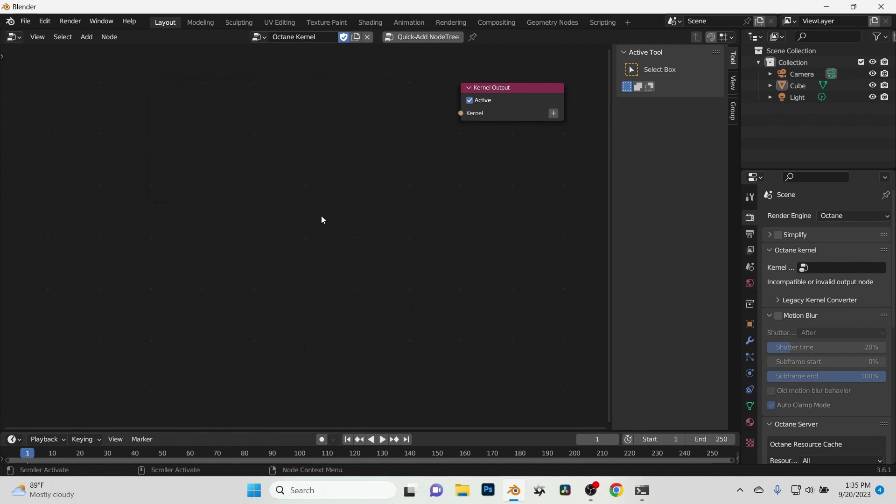
- Add a Path tracing kernel node and connect its Kernel out to Kernel Output
key(shift+a)
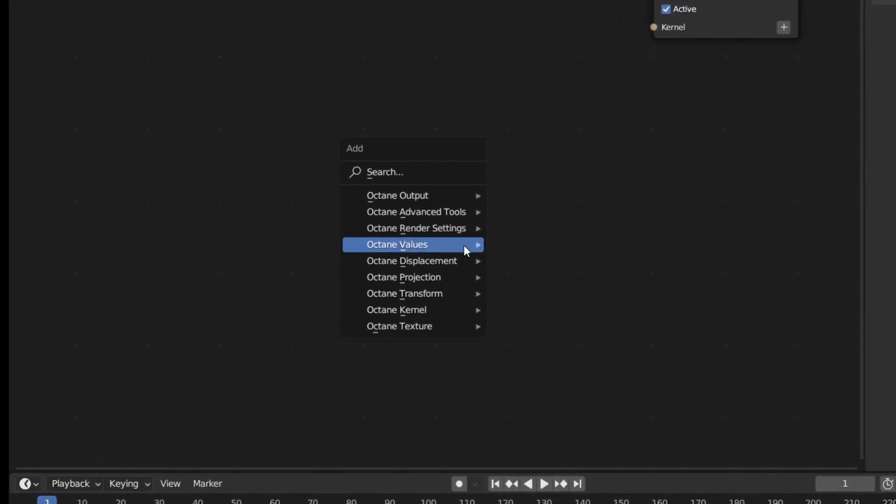
mouse_move(449, 309)
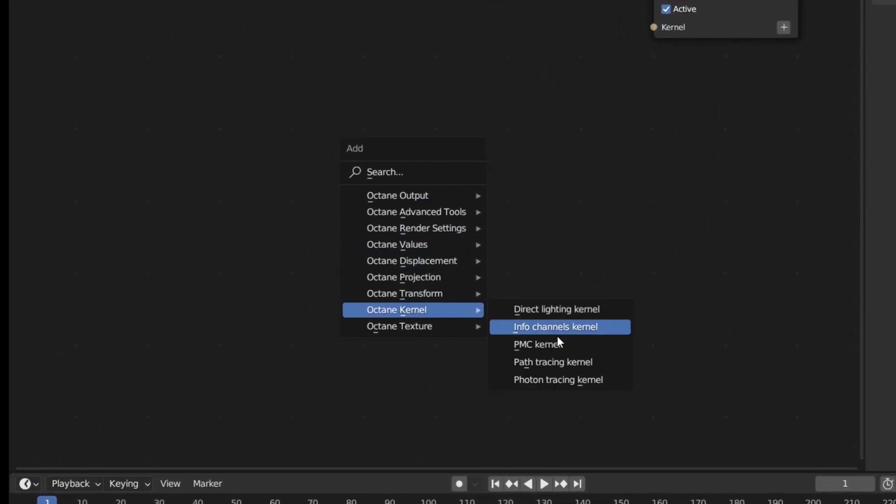
click(574, 364)
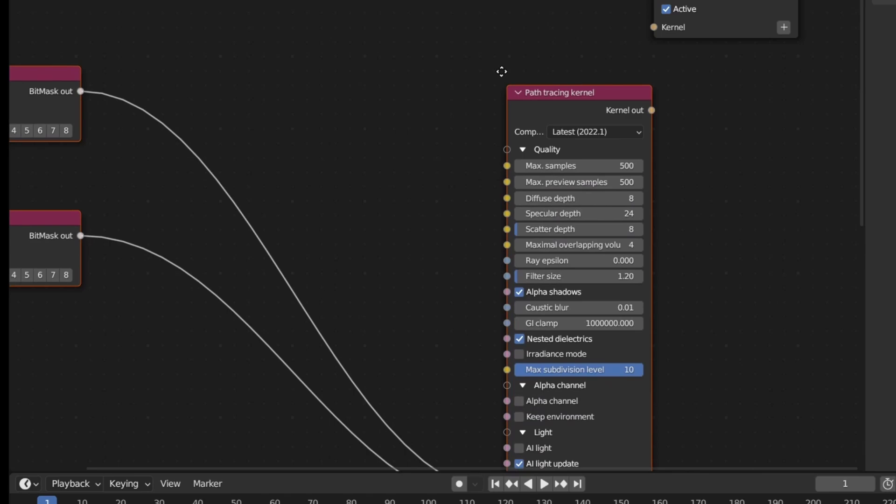
click(440, 1)
drag(591, 31, 645, 32)
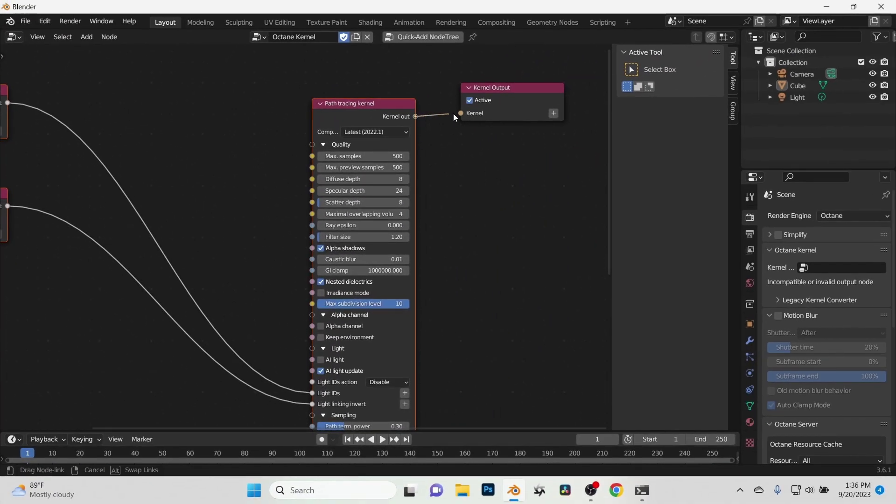
drag(453, 114, 456, 114)
drag(393, 111, 394, 106)
click(464, 208)
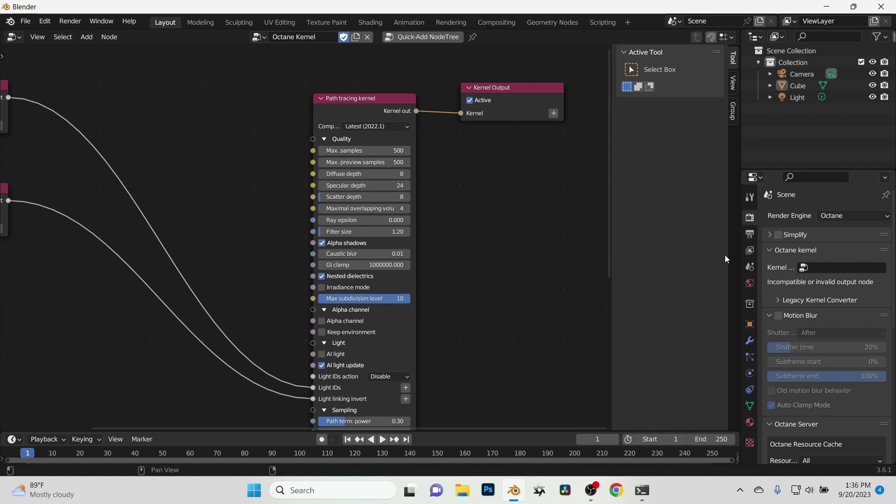
- Restore the 3D Viewport and assign Octane Kernel as the scene's kernel
click(15, 37)
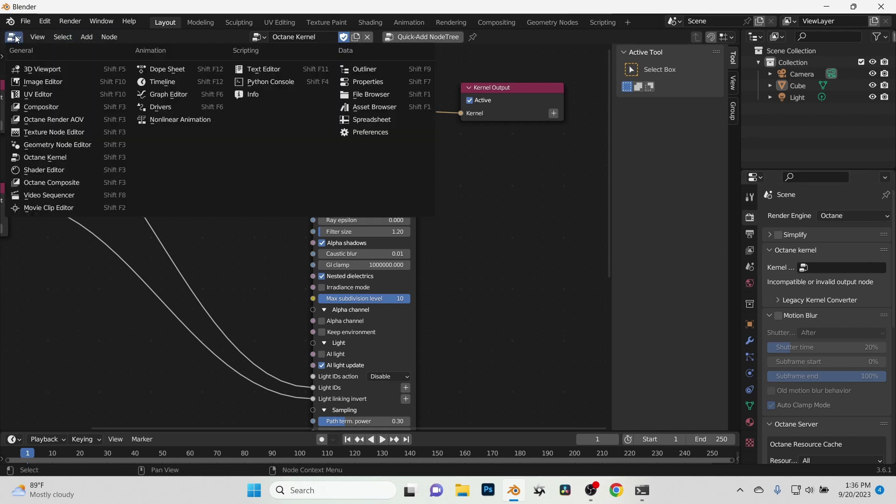
click(42, 70)
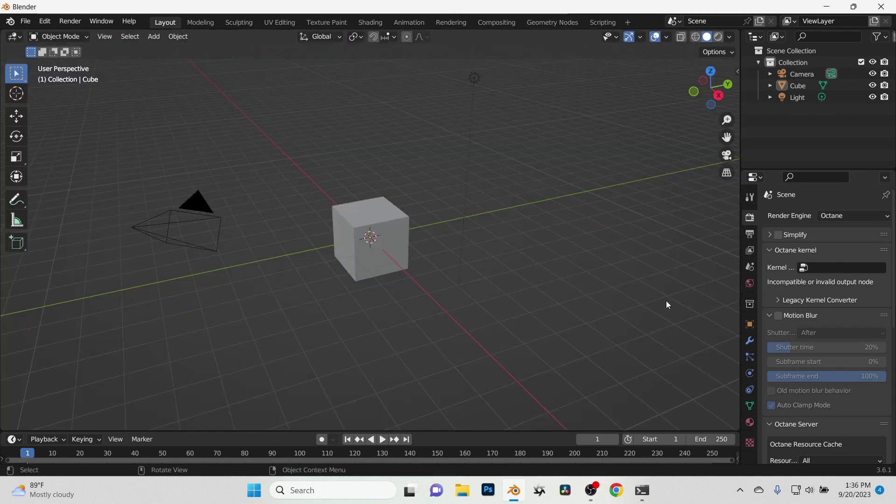
click(719, 37)
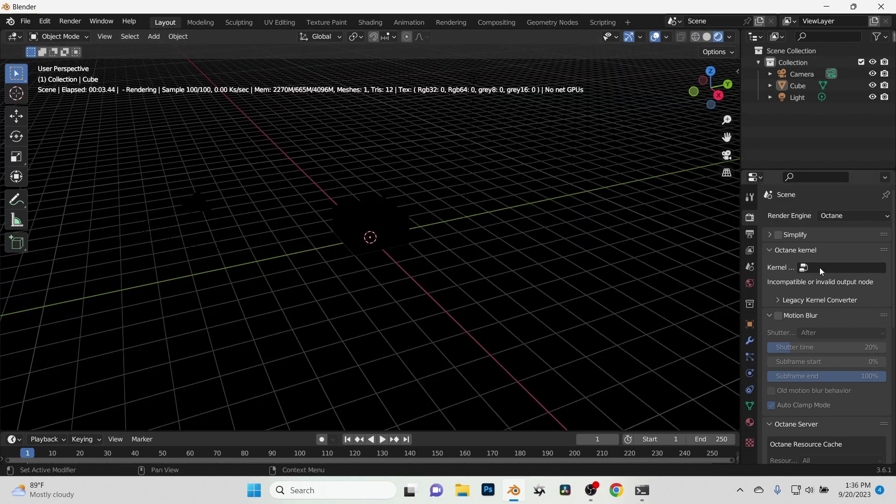
click(709, 39)
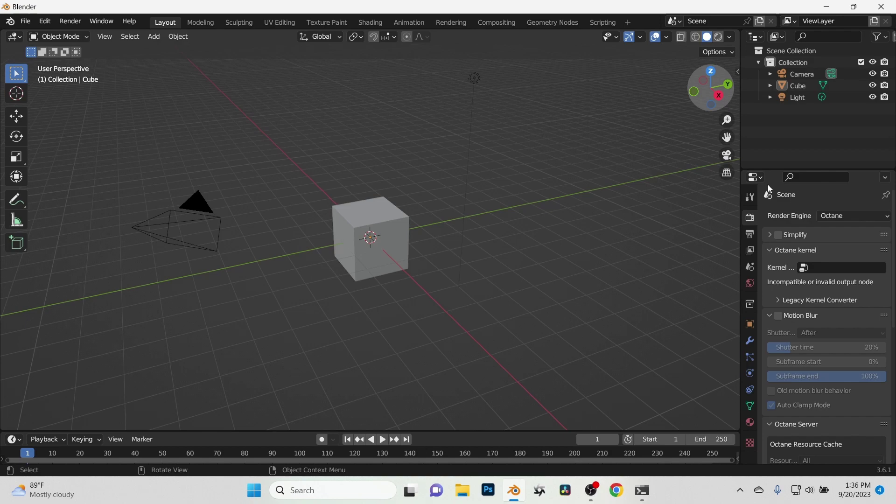
click(804, 267)
click(805, 284)
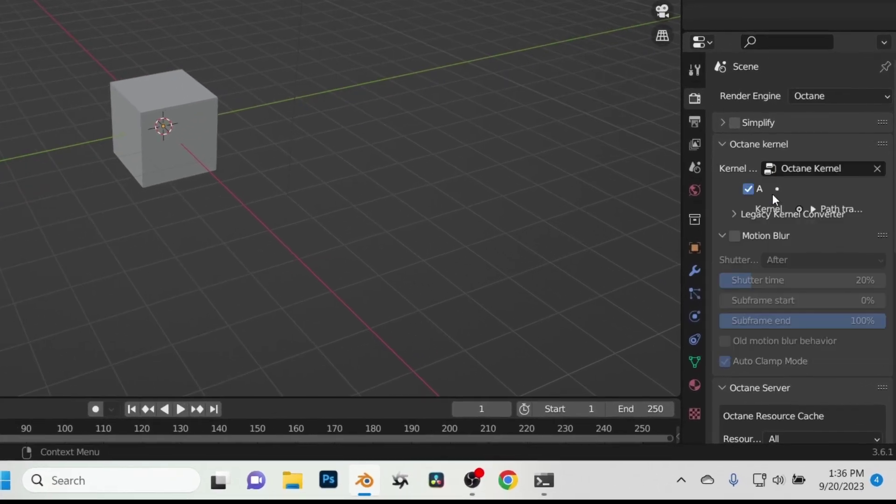
- Set the path tracing kernel's specular depth to 8 and max preview samples to 100
click(814, 210)
scroll(768, 301, down, 5)
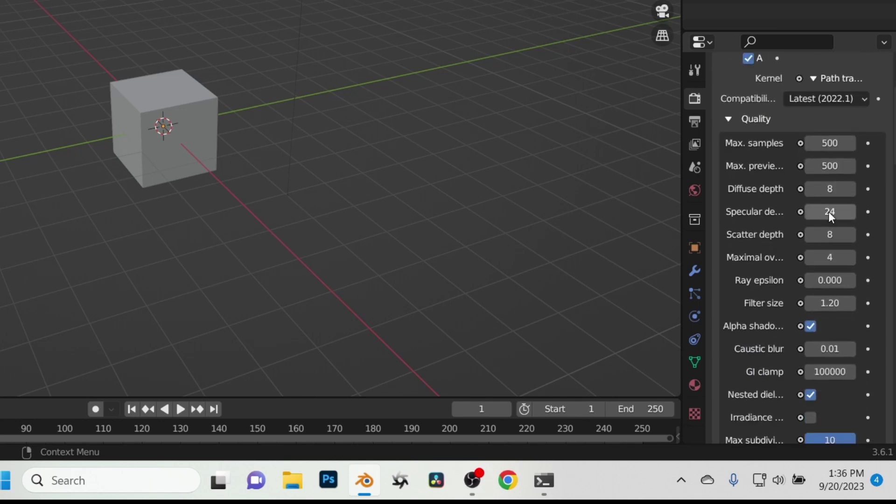
text(8)
key(Return)
click(833, 168)
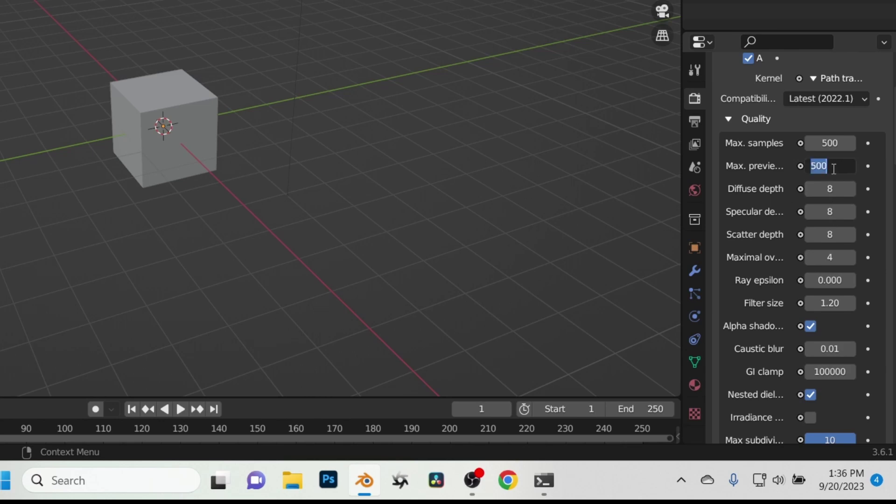
text(100)
key(Return)
- Lower the path tracing kernel's GI clamp to 1
scroll(779, 286, down, 2)
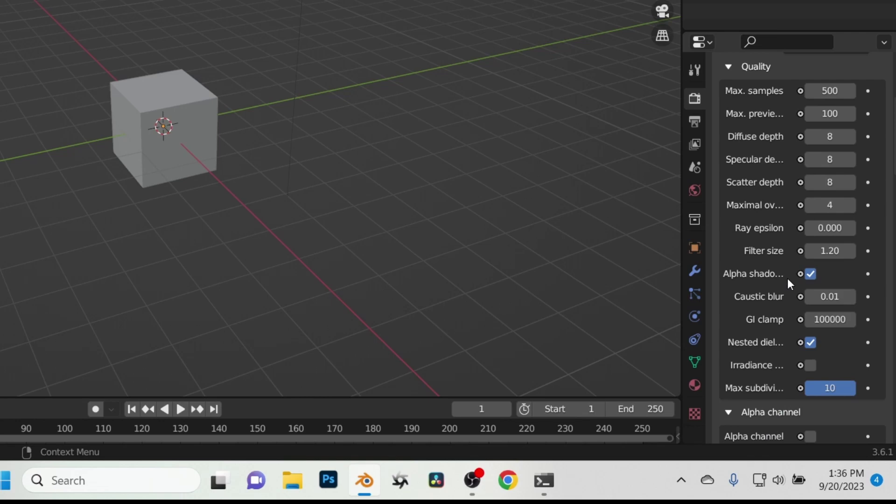
click(819, 315)
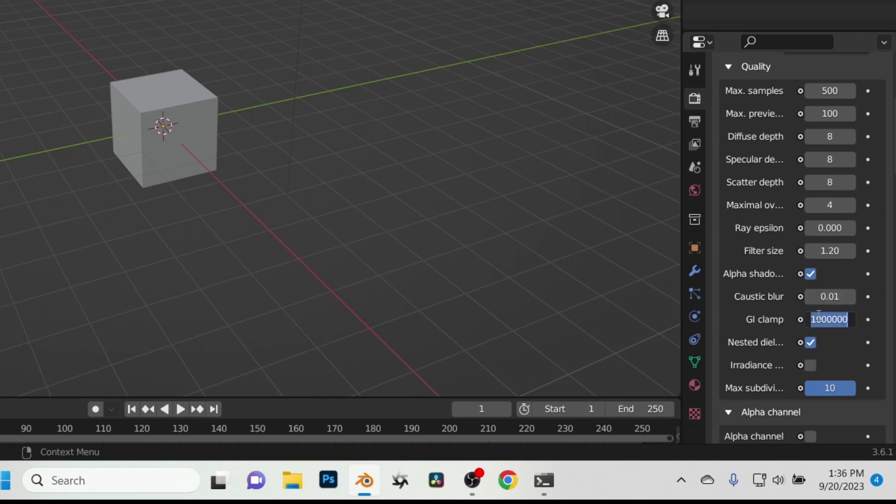
text(10)
key(Return)
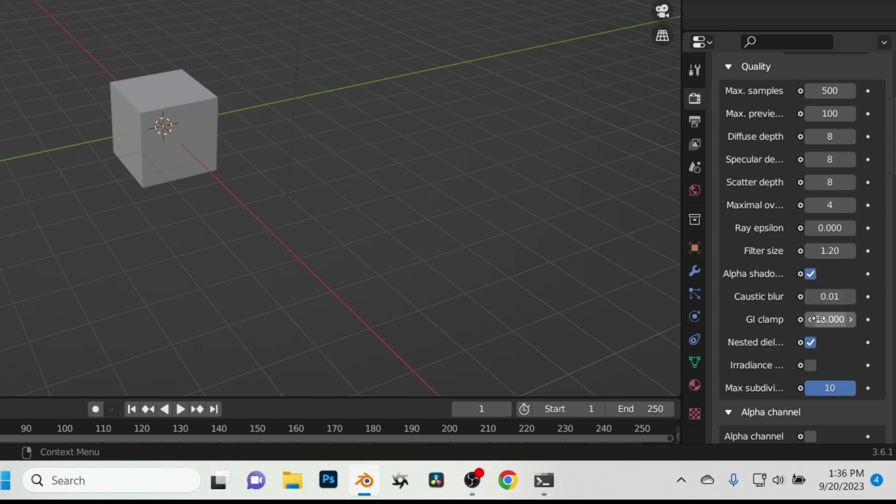
click(822, 319)
text(1)
key(Return)
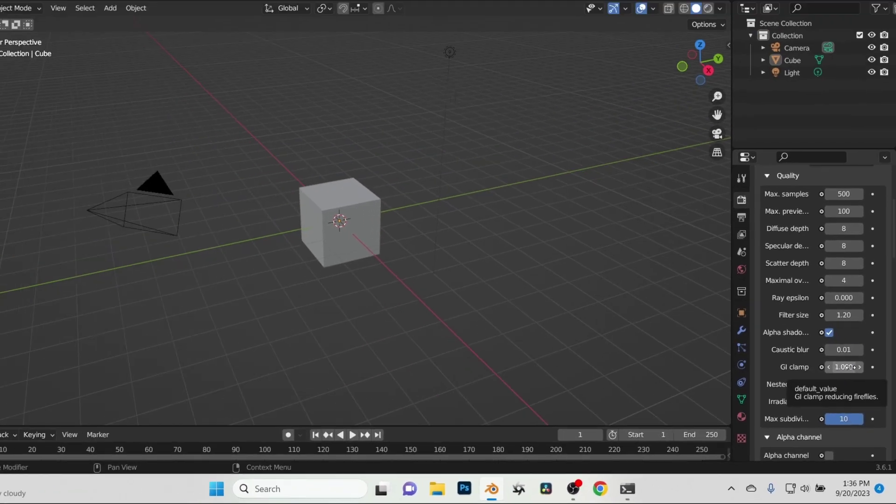
- Collapse the Octane kernel's Alpha channel and Light subpanels
scroll(780, 357, down, 3)
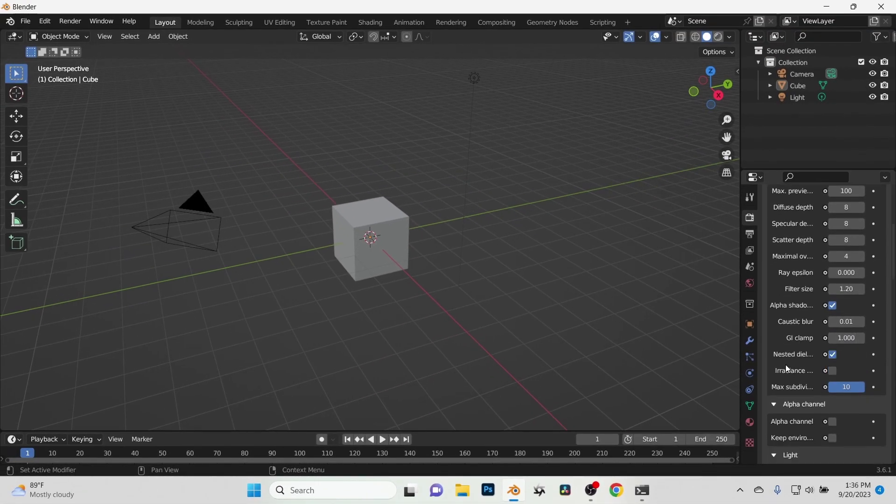
scroll(787, 366, down, 4)
click(775, 332)
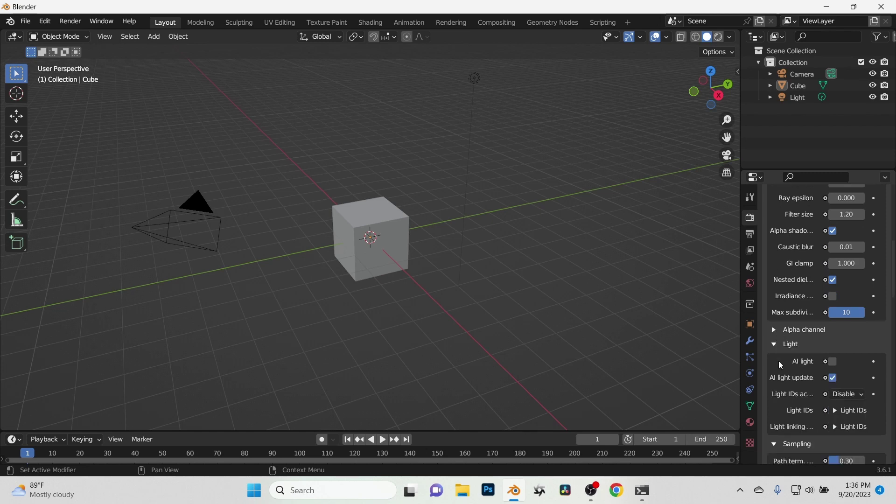
click(775, 331)
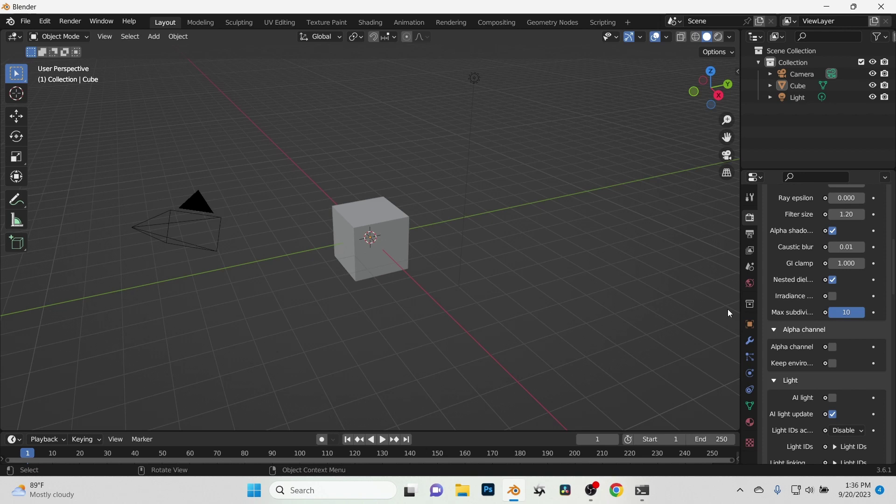
click(778, 330)
click(776, 344)
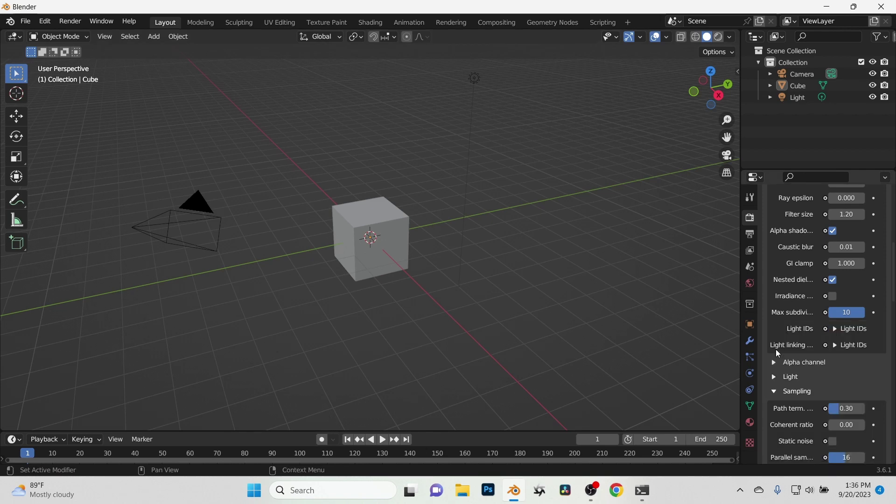
- Collapse Sampling, Adaptive sampling, Color, Deep image and Toon Shading, then scroll to Octane Server
click(783, 394)
click(778, 403)
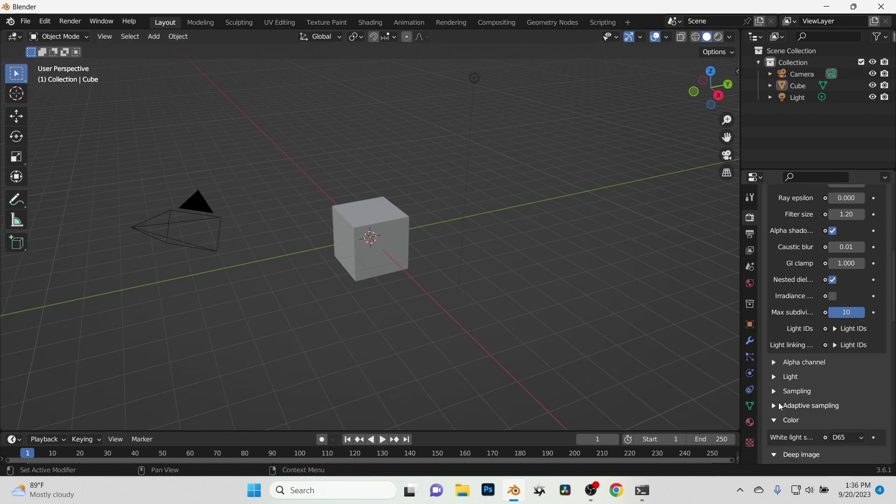
scroll(779, 402, down, 3)
click(780, 365)
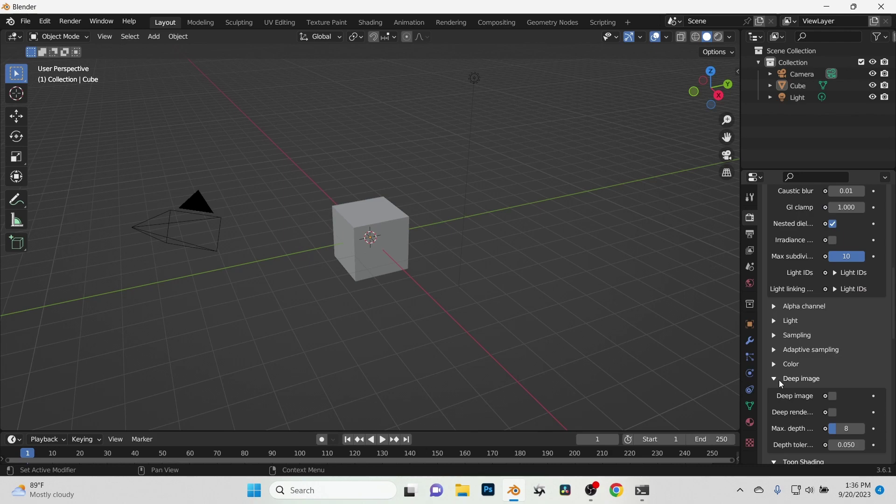
click(782, 383)
click(775, 355)
scroll(770, 378, down, 2)
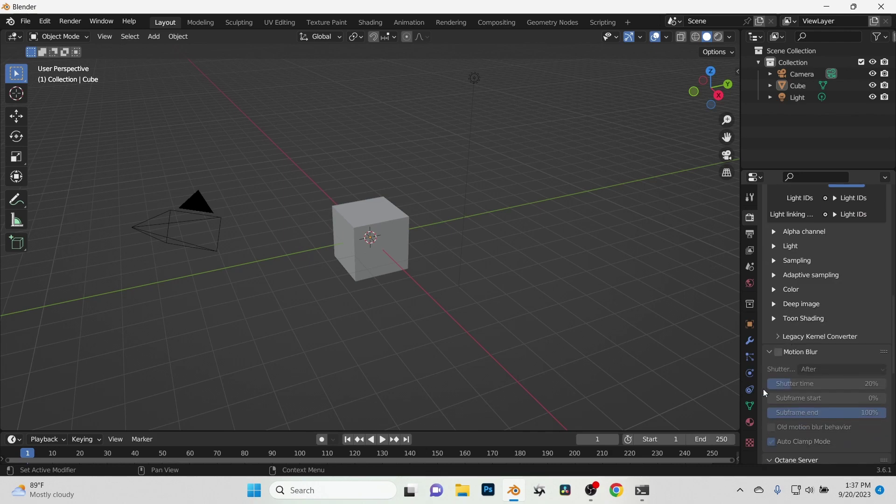
scroll(775, 360, down, 8)
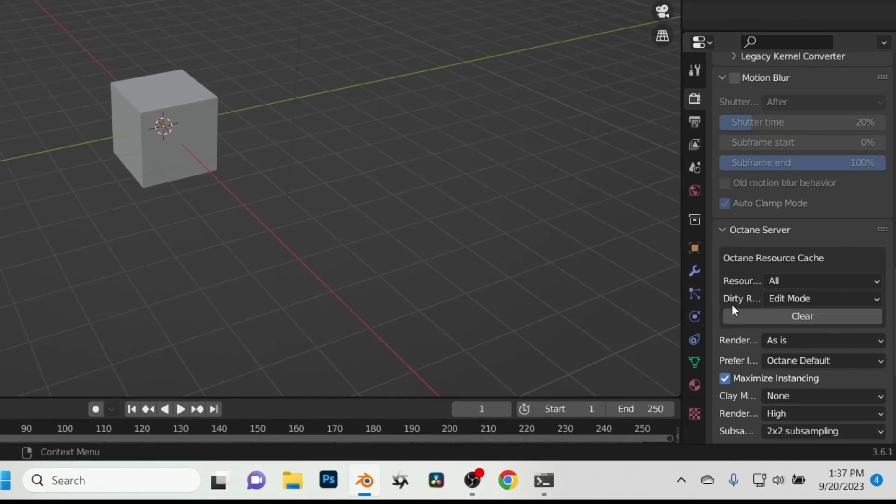
scroll(732, 306, down, 5)
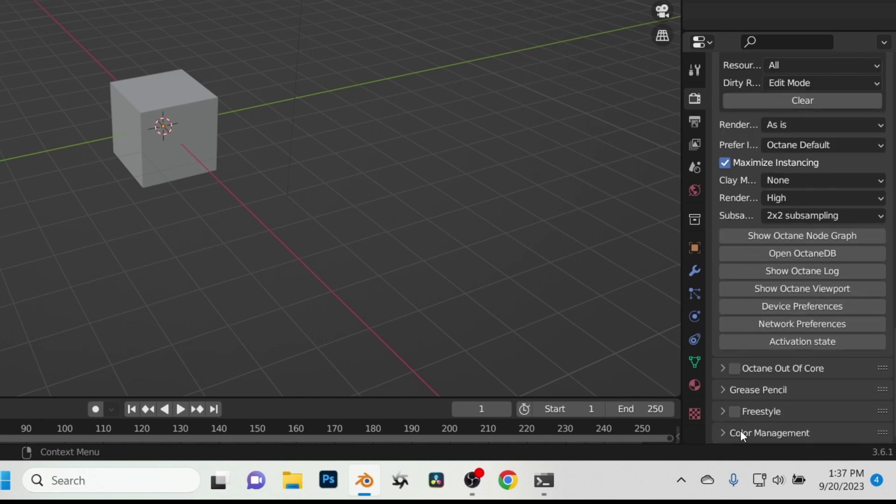
- Expand Color Management and change the View Transform from Filmic to Raw
click(740, 433)
scroll(739, 413, down, 6)
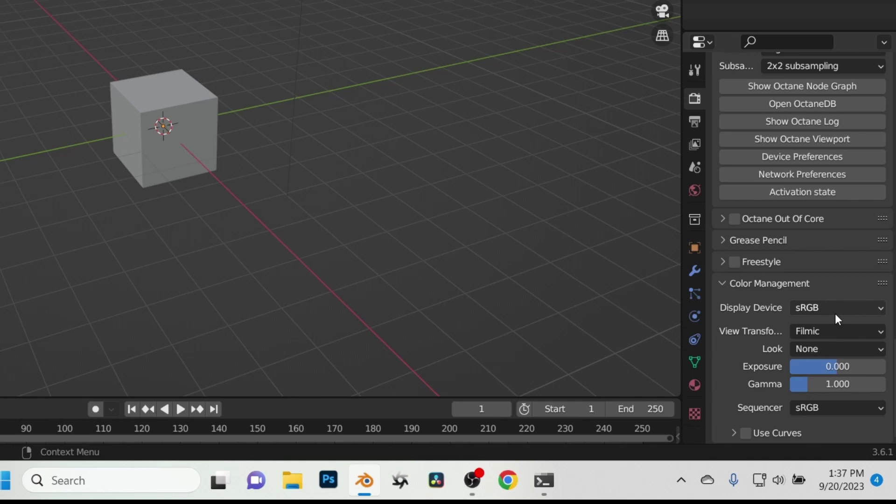
click(833, 334)
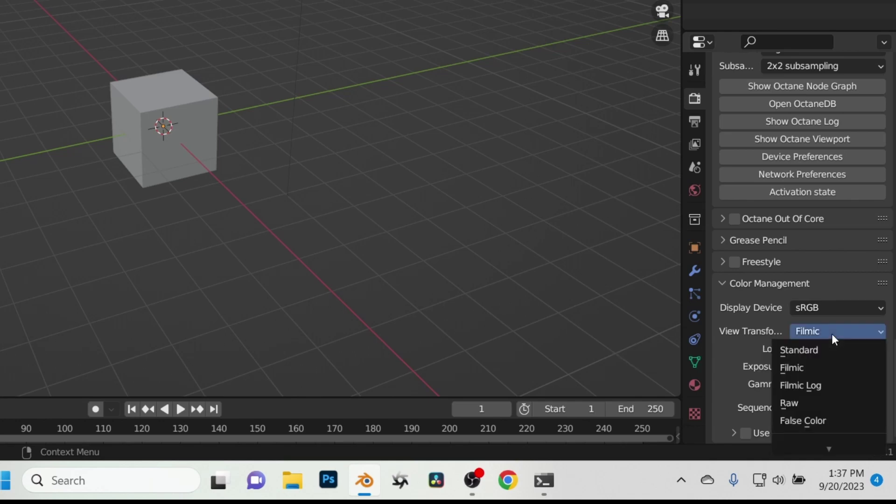
click(808, 400)
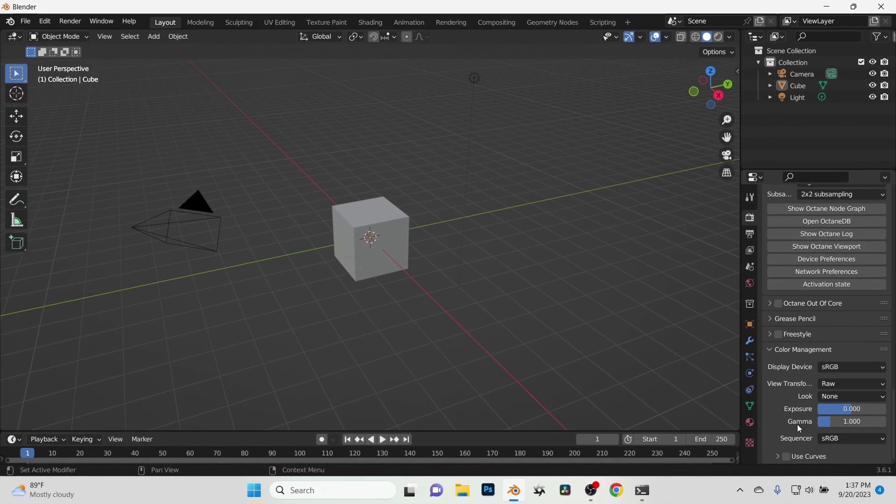
- Preview the scene in Rendered shading, orbit it, then return to Solid shading
click(719, 36)
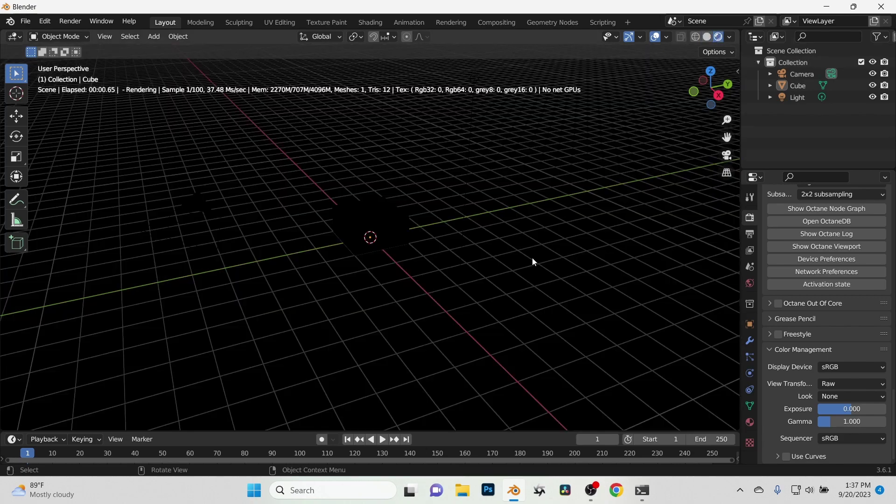
middle_drag(531, 258, 691, 118)
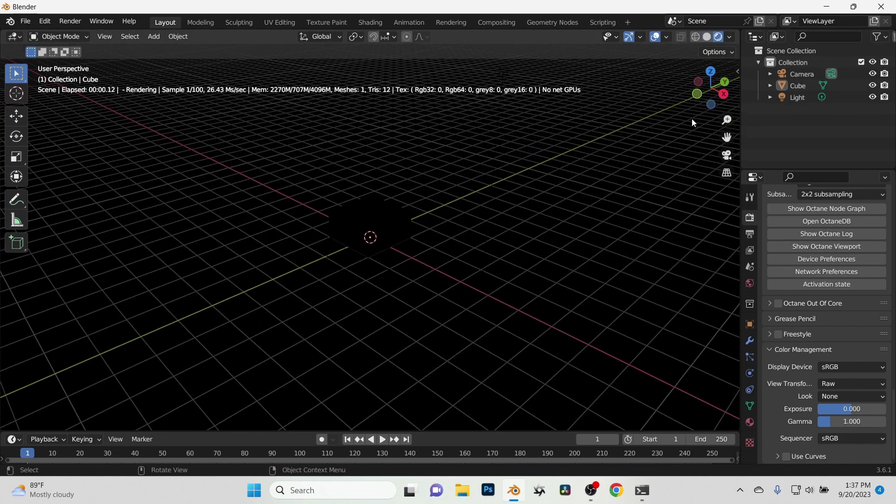
click(708, 37)
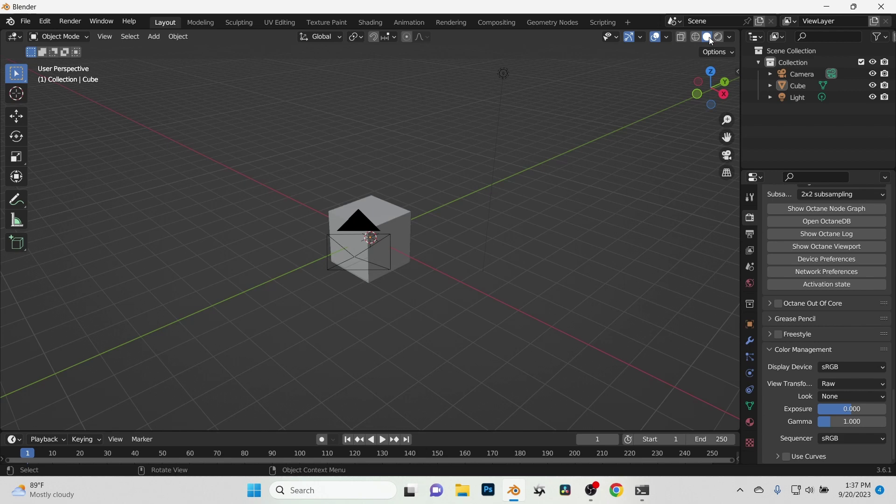
middle_drag(458, 270, 450, 267)
- Add an Octane Area Light, scale it up and raise it high above the cube
key(shift+a)
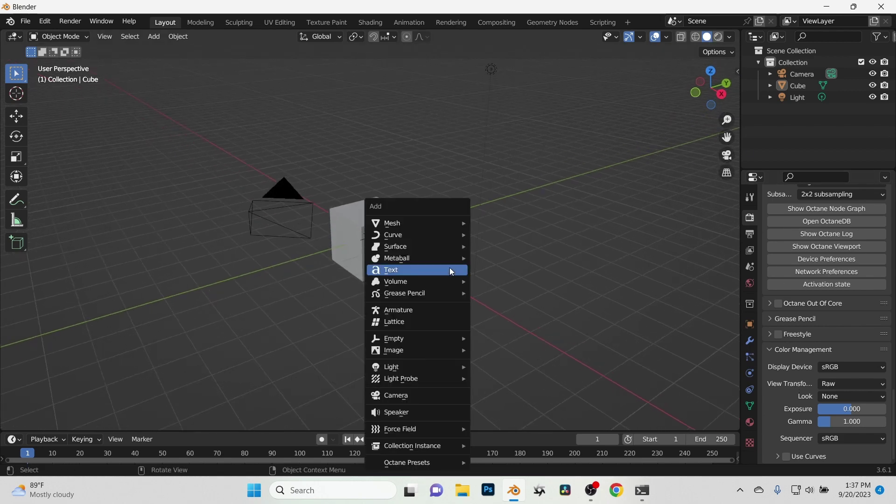
mouse_move(444, 368)
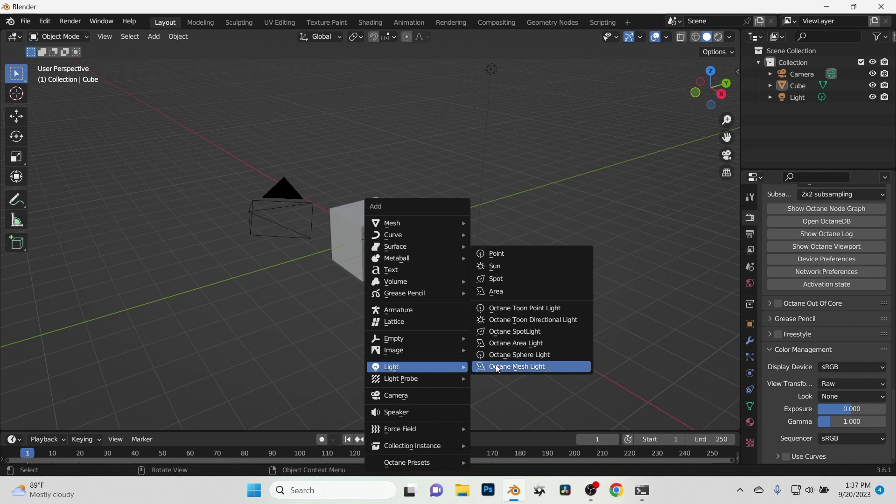
click(506, 346)
key(s)
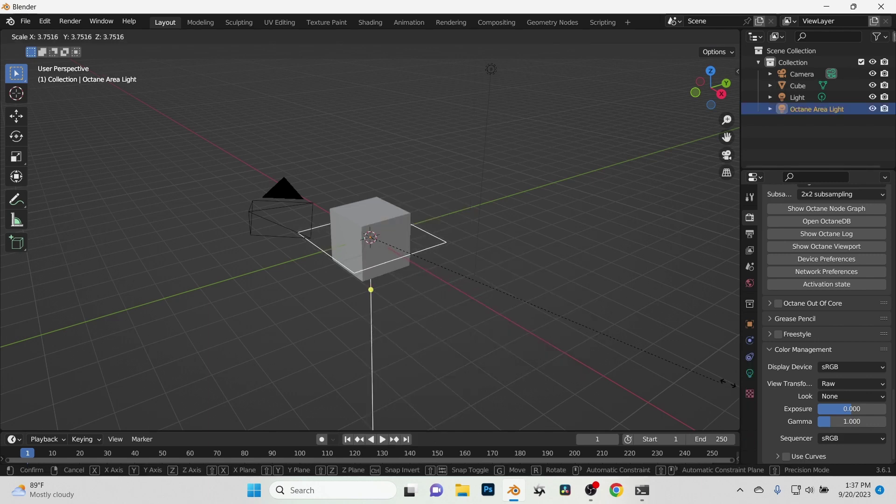
click(154, 58)
key(g)
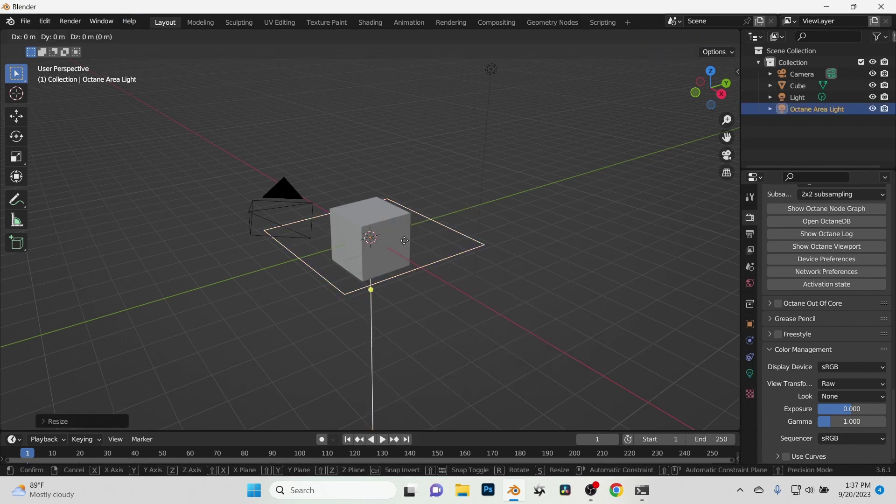
key(z)
click(364, 74)
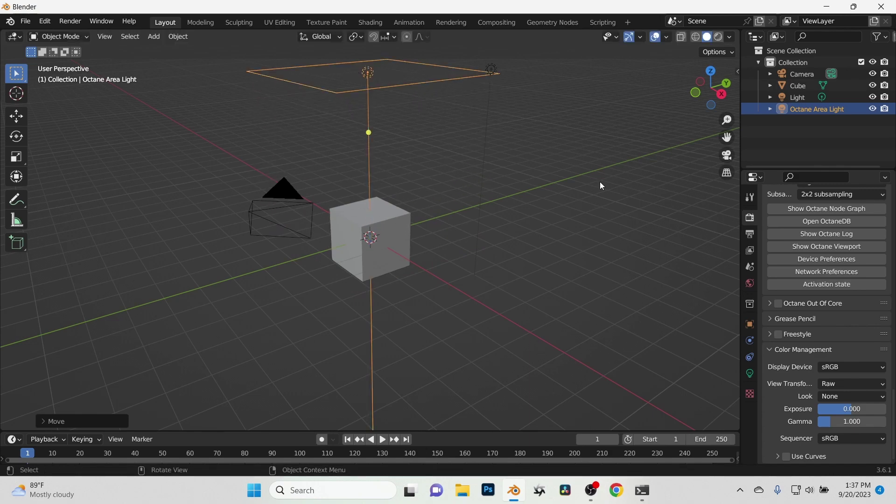
click(719, 37)
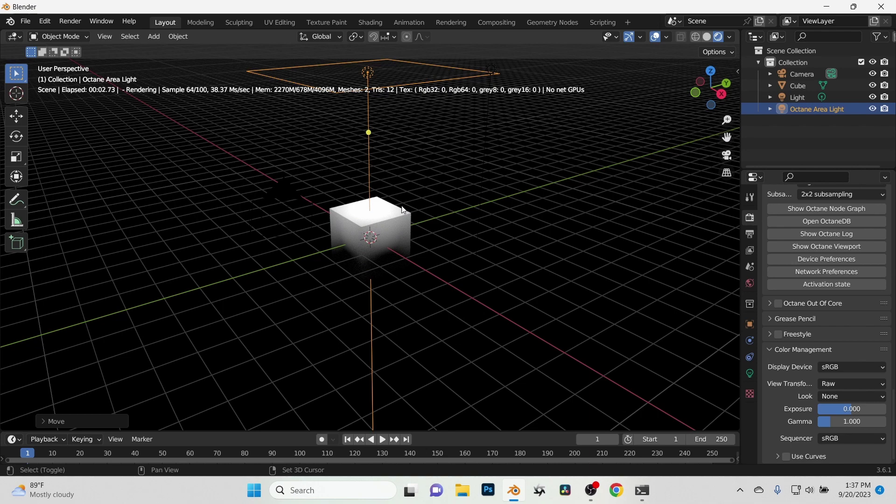
- Add a ground plane beneath the cube and delete the default Light
key(shift+a)
mouse_move(381, 61)
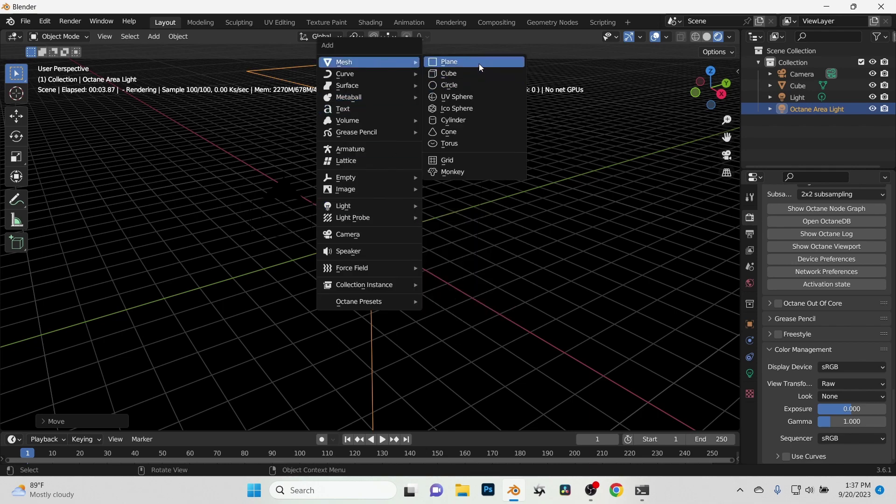
click(479, 64)
click(367, 190)
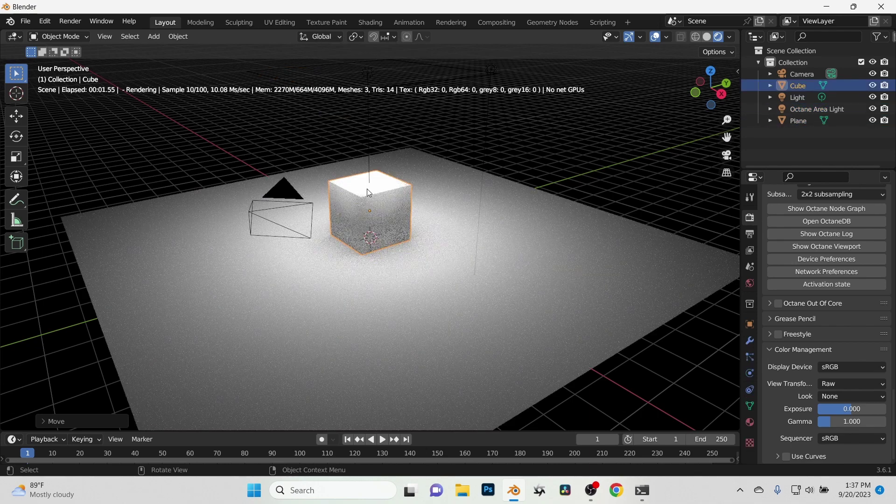
click(488, 145)
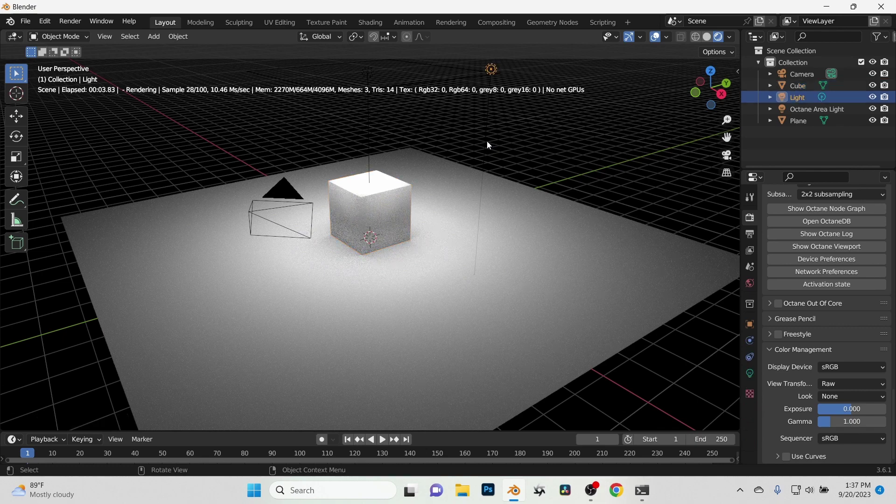
key(x)
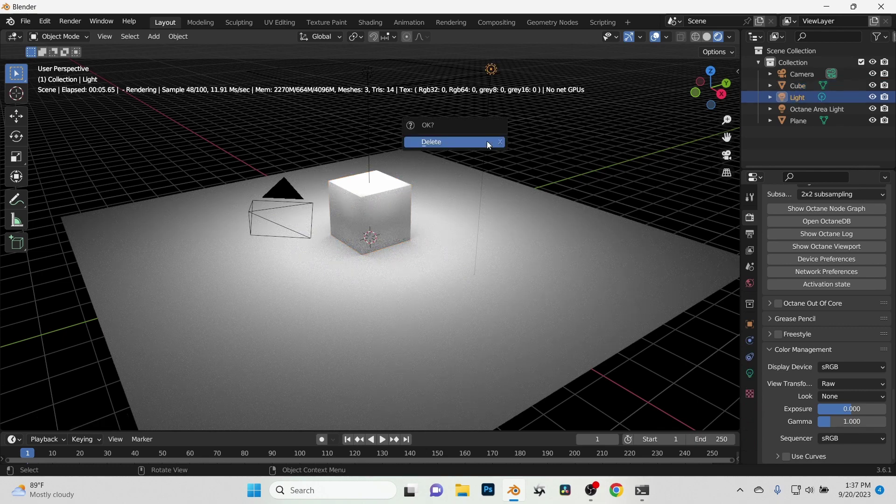
click(487, 141)
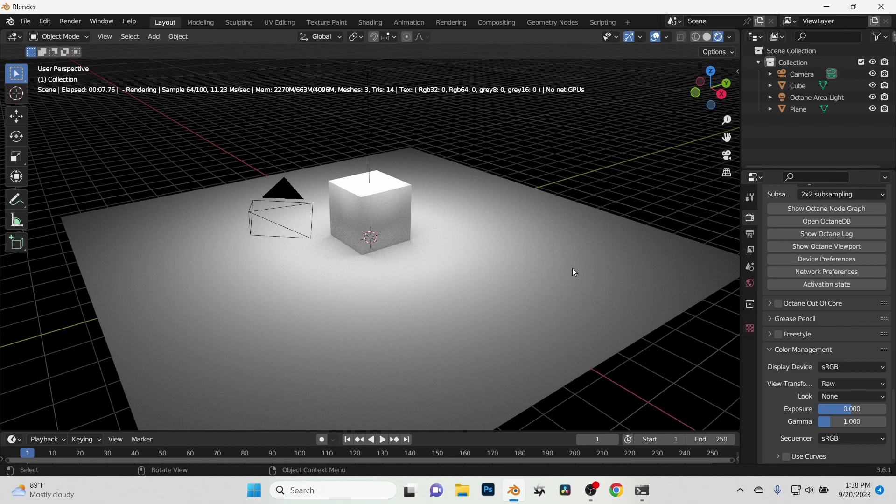
- In World properties, set the Octane Environment to Texture environment with Solid viewport shading
click(752, 285)
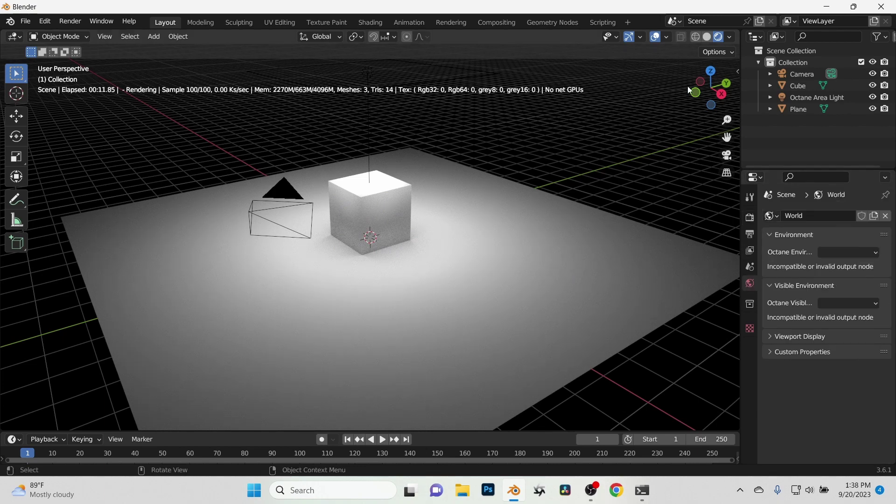
click(706, 38)
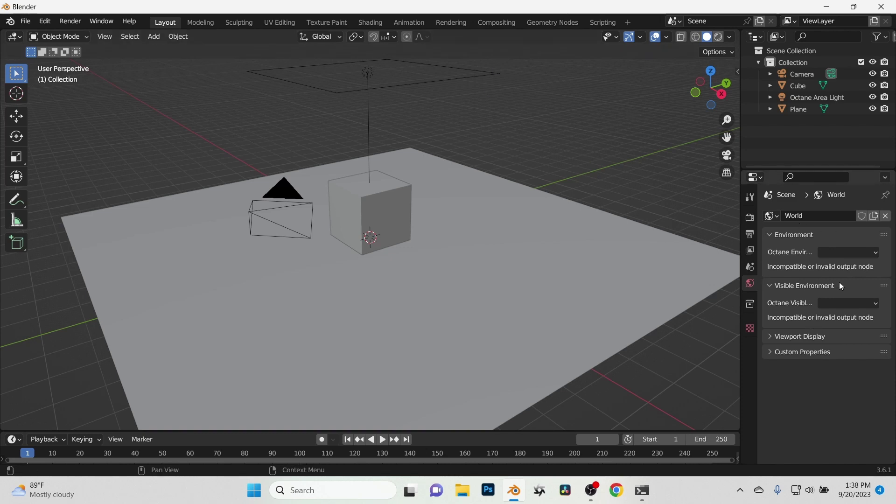
click(838, 255)
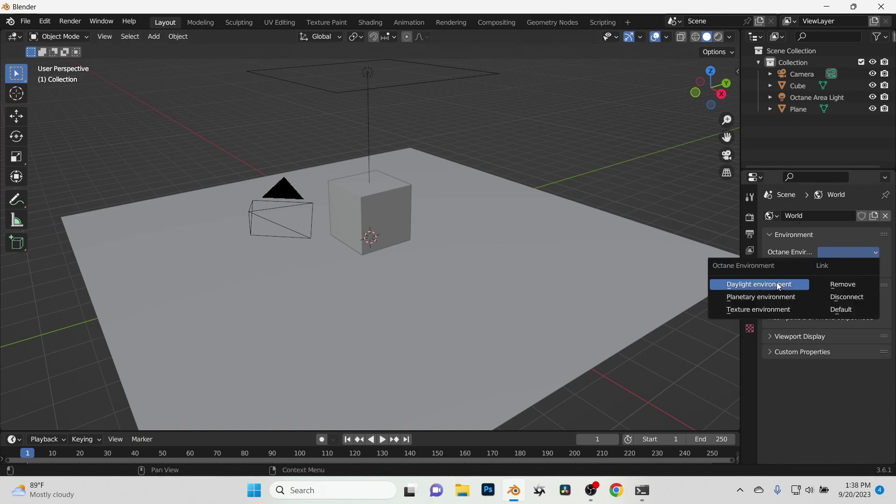
click(764, 311)
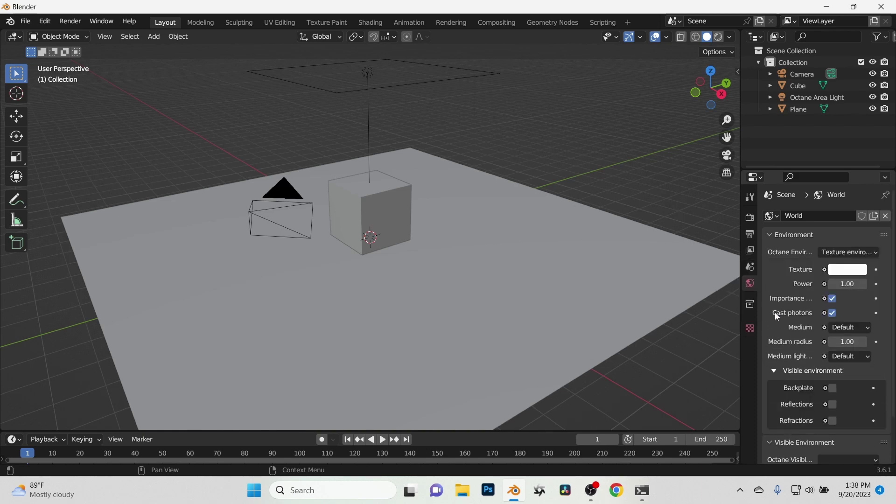
scroll(822, 371, down, 3)
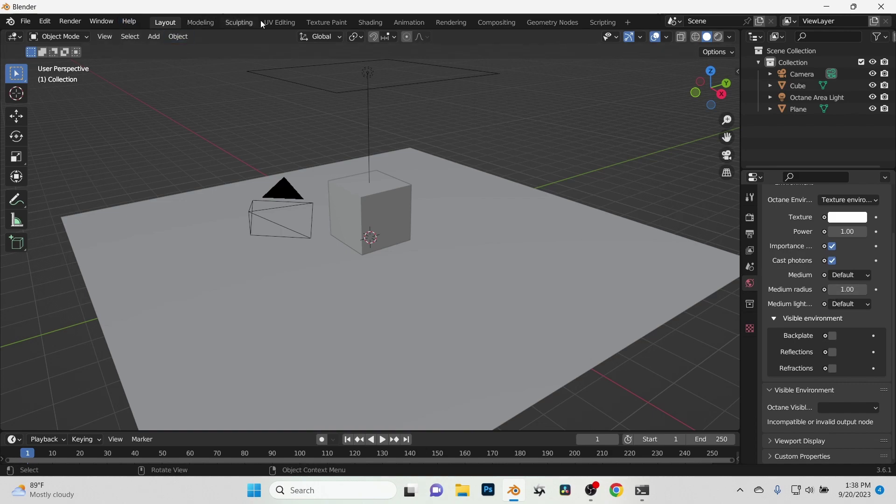
- In the Shading workspace, set World Output to Octane and delete the Background node
click(363, 22)
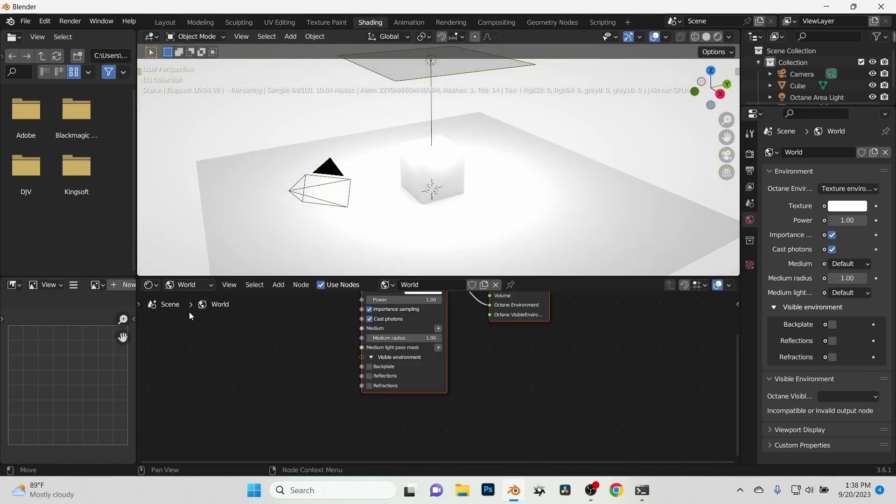
key(Home)
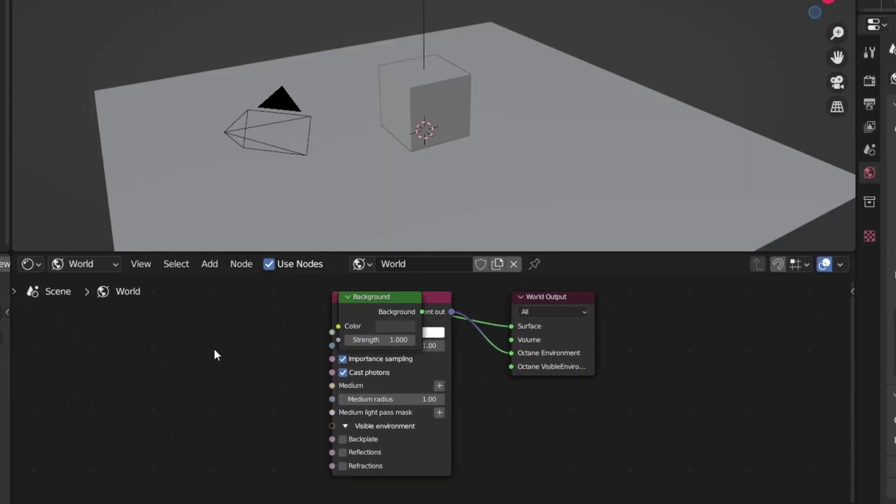
scroll(244, 373, up, 2)
drag(437, 329, 593, 452)
click(613, 351)
click(611, 399)
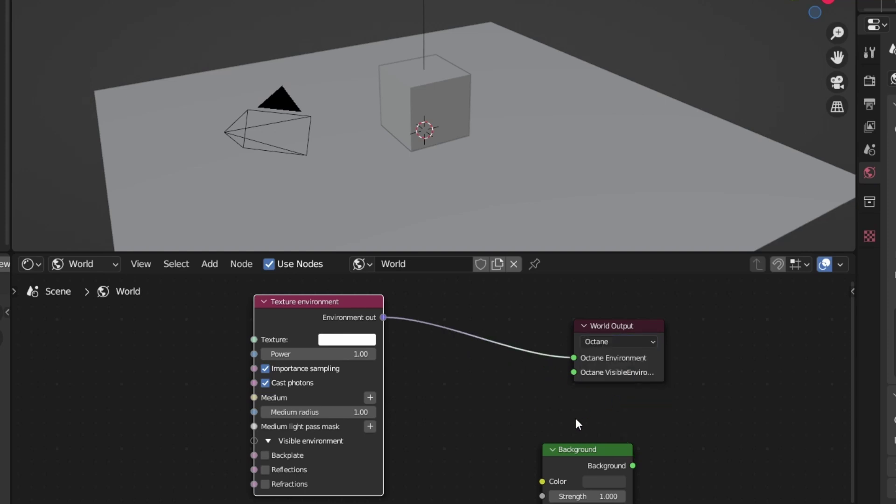
key(x)
key(Home)
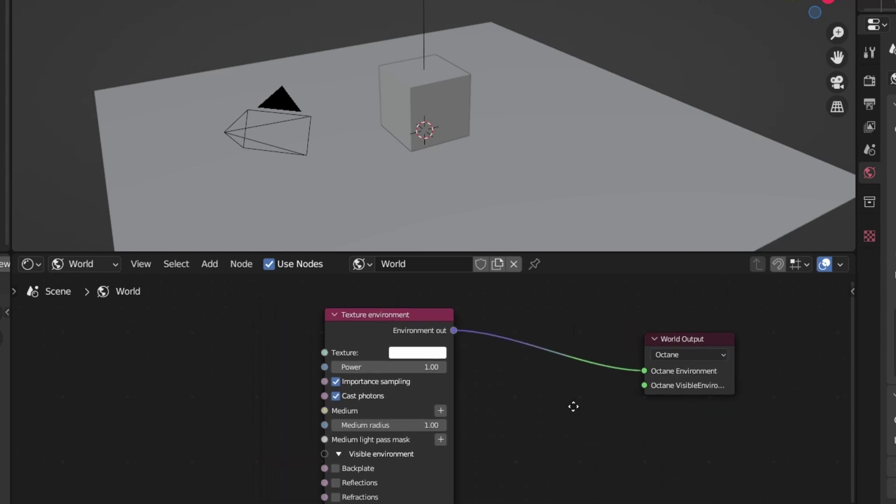
drag(436, 322, 530, 349)
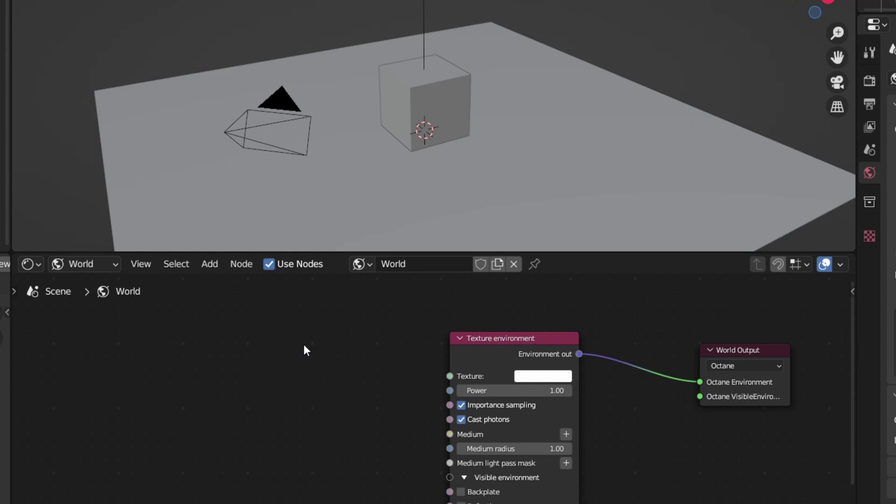
- Search 'rgb' and place an RGB image node left of Texture environment
key(shift+a)
key(space)
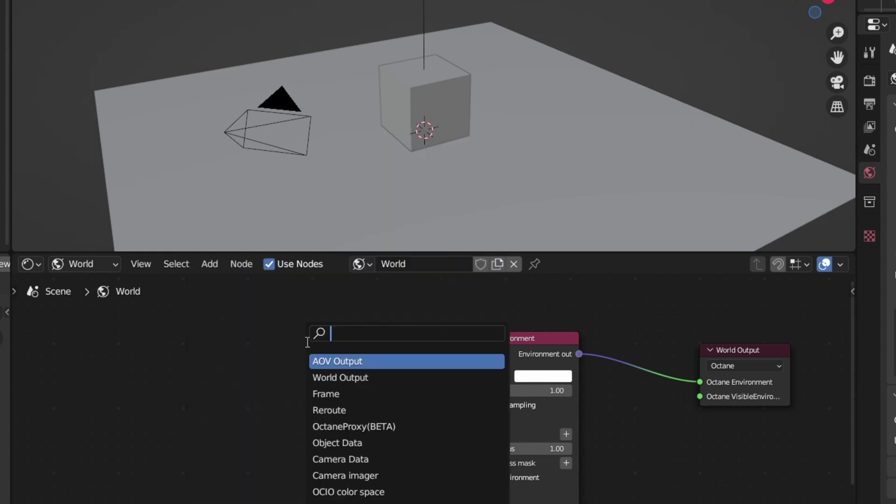
text(rgb)
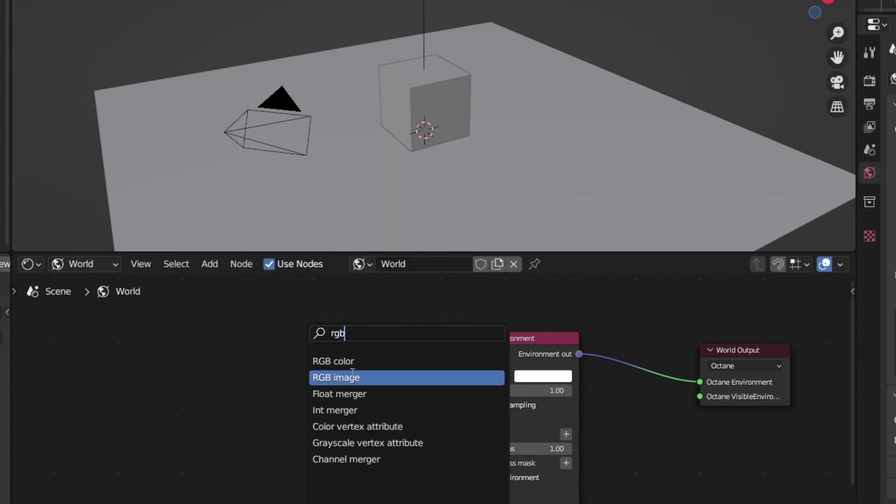
click(352, 378)
click(286, 360)
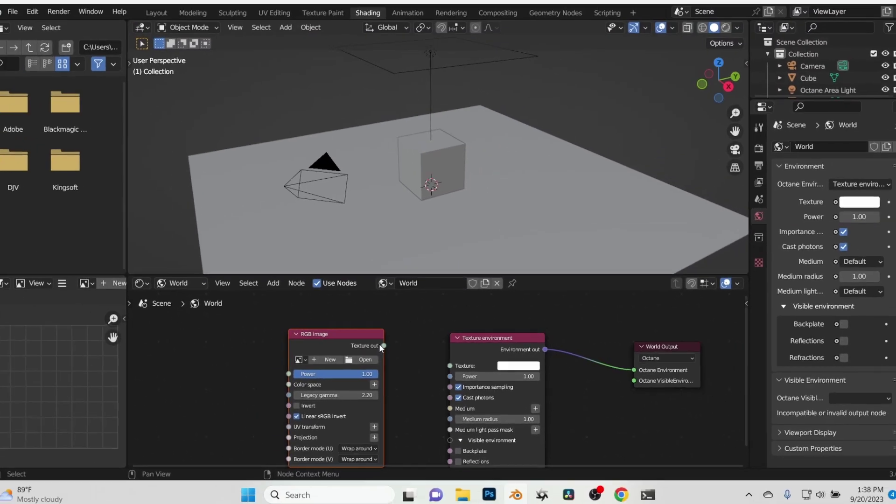
- Link the RGB image node into the Texture environment's texture and rearrange the node tree
drag(382, 345, 450, 365)
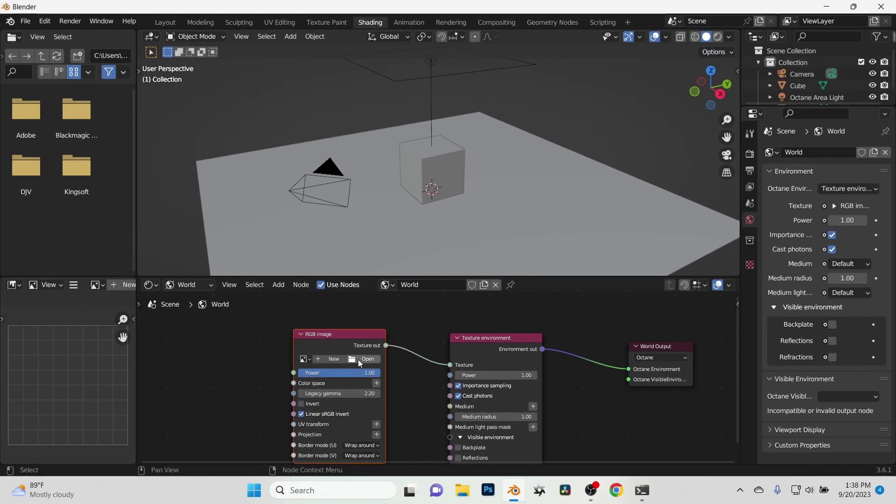
click(369, 359)
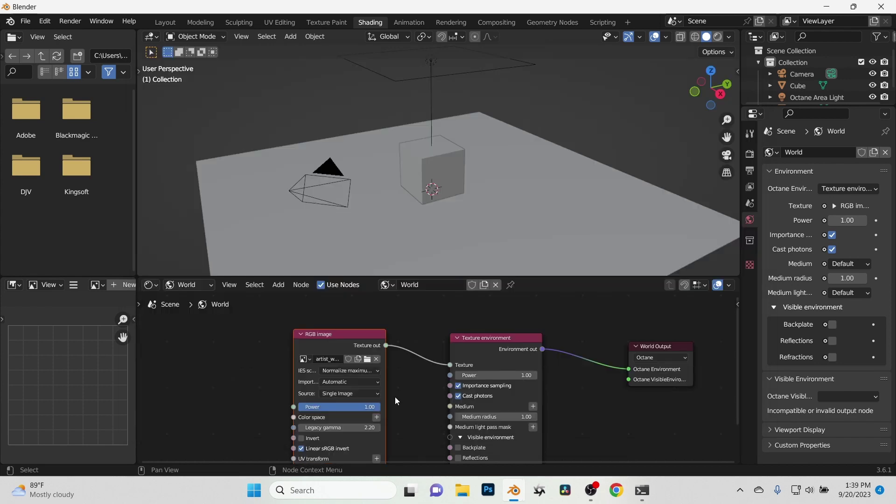
middle_drag(395, 400, 394, 372)
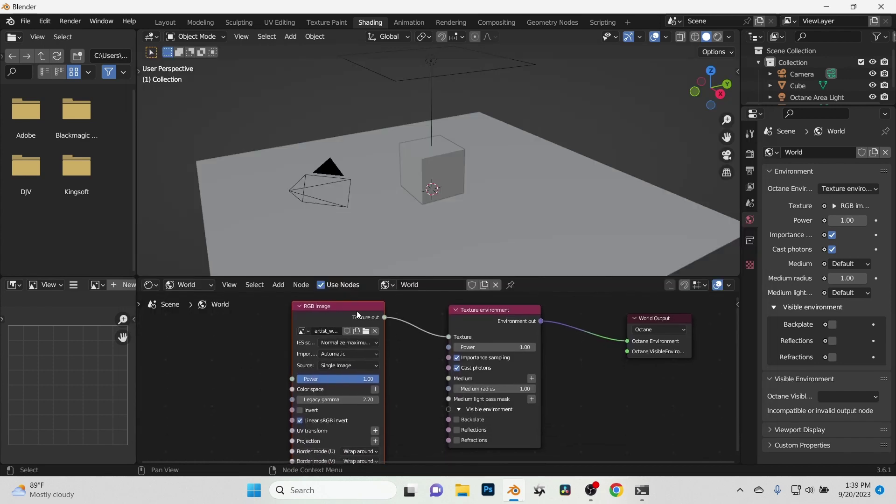
drag(357, 316, 370, 317)
scroll(249, 391, up, 1)
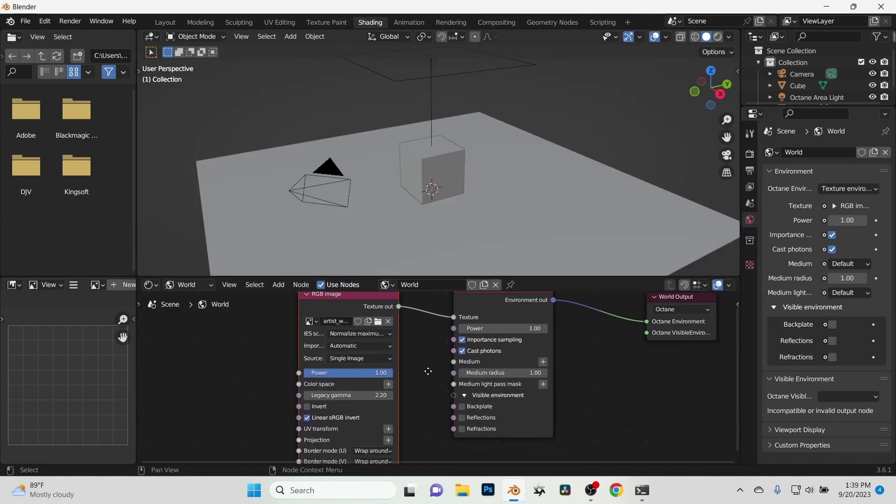
middle_drag(241, 419, 248, 392)
- Add a Spherical Projection node and connect it to the RGB image's Projection input
key(shift+a)
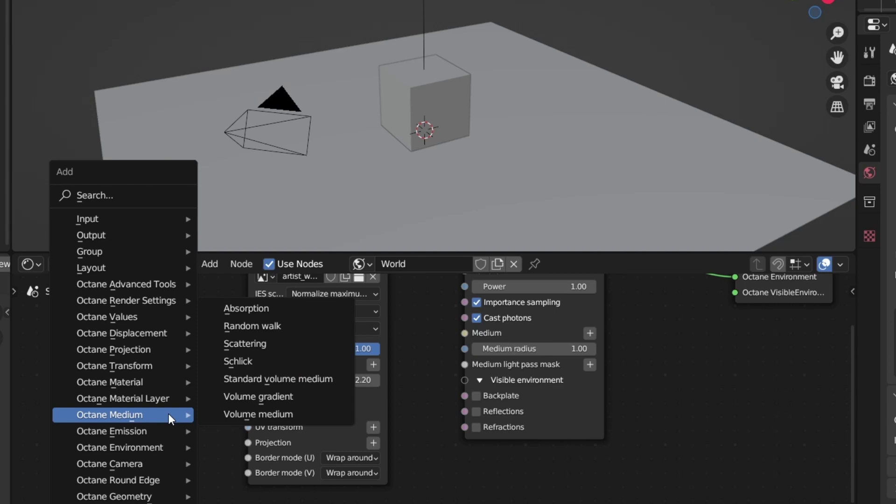
mouse_move(239, 355)
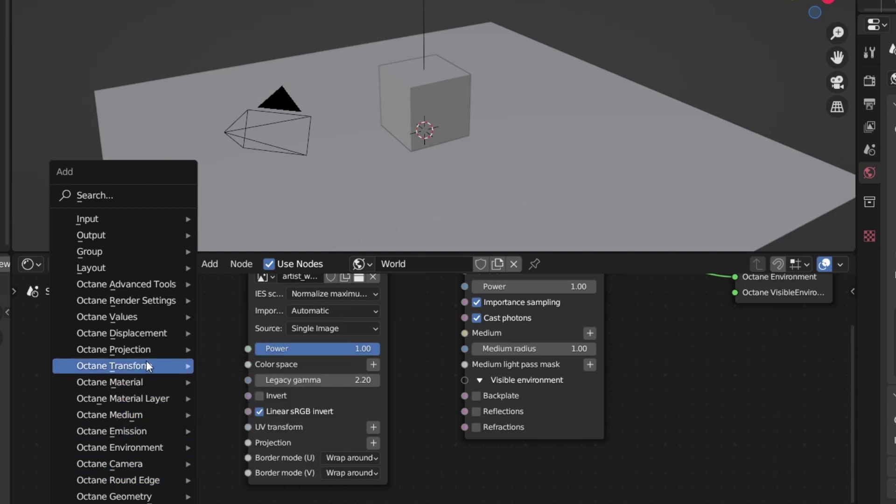
mouse_move(144, 351)
click(268, 314)
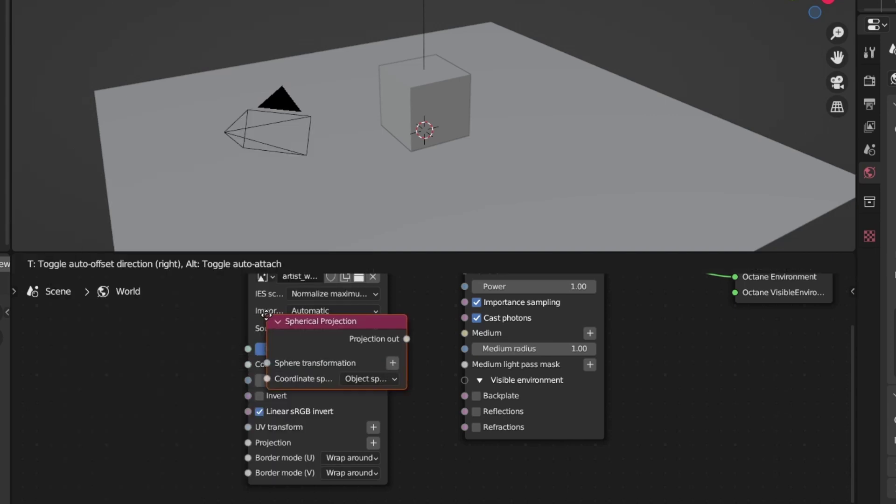
click(45, 394)
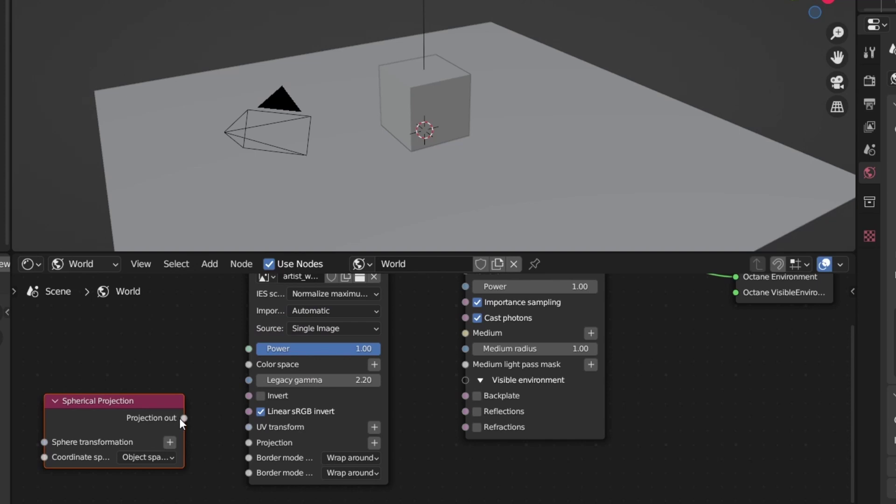
drag(181, 418, 246, 445)
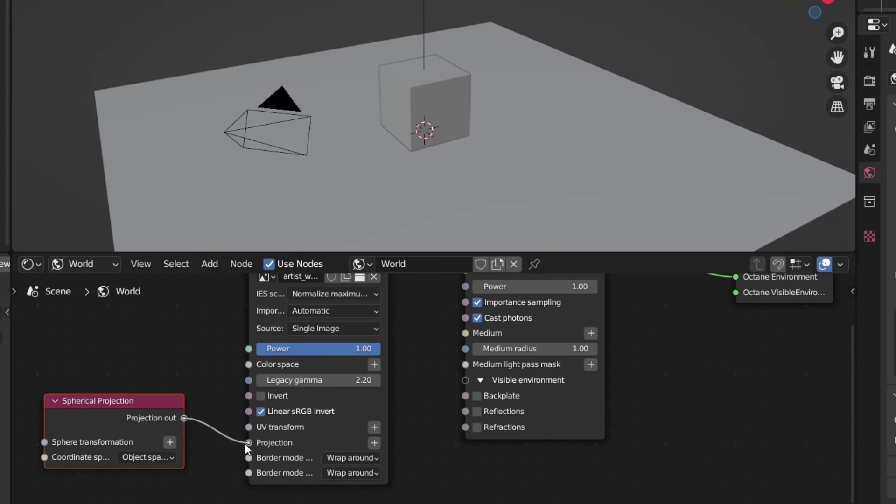
- Set the RGB image node's Legacy gamma to 1 and view the live Octane render
click(320, 384)
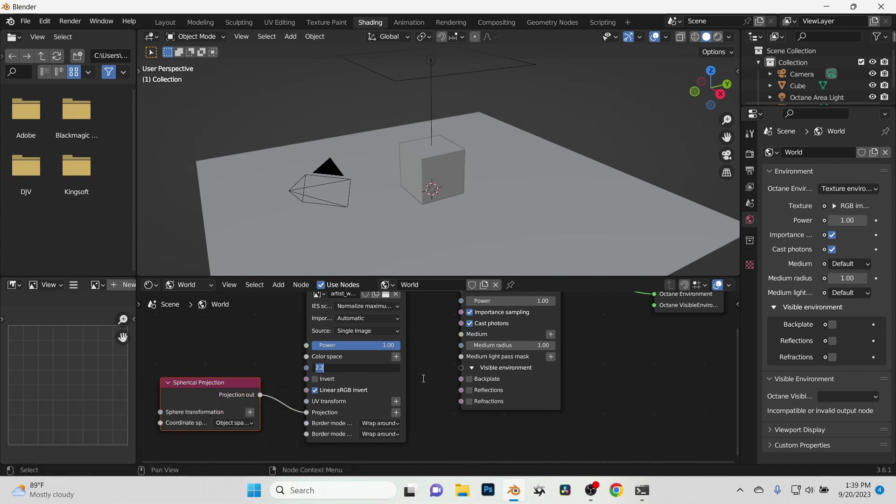
text(1)
key(Return)
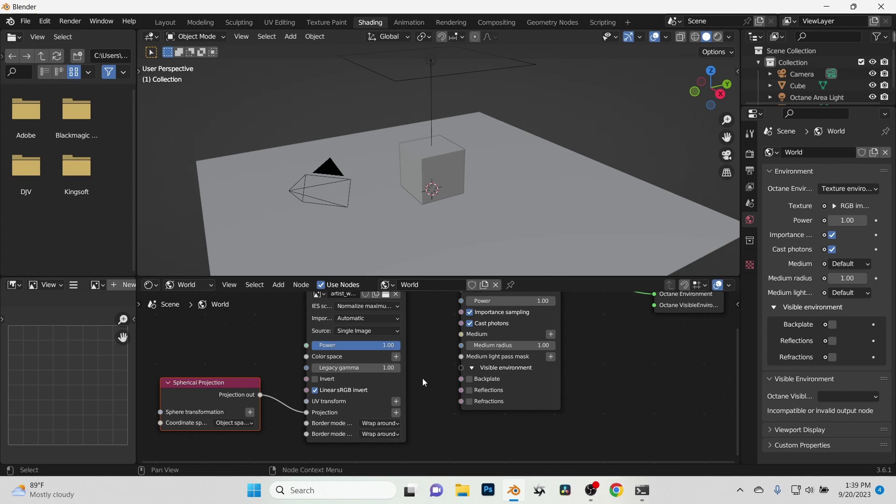
click(720, 36)
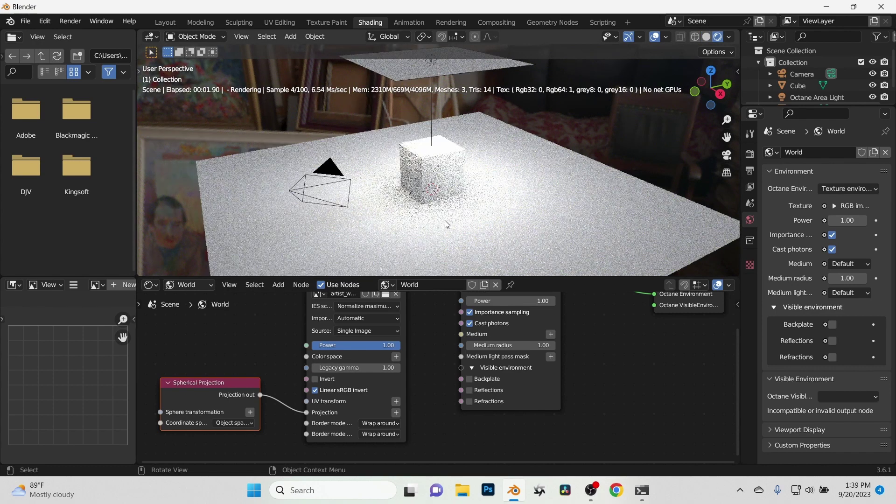
click(430, 64)
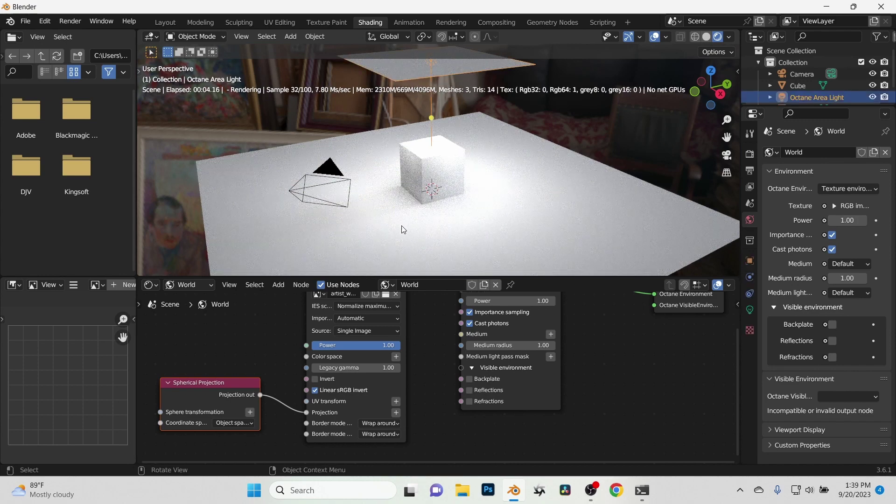
- Compare Legacy gamma 2.2 against 1, settle on 1.00, and orbit the rendered scene
click(387, 367)
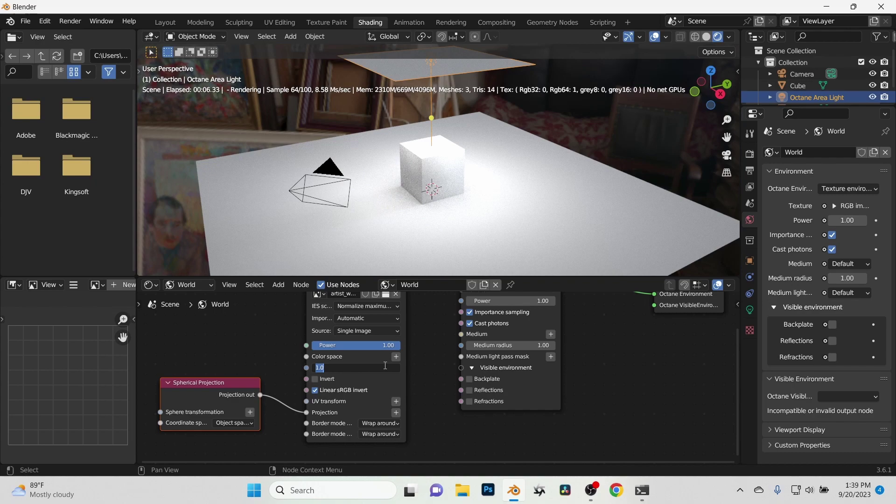
text(2.2)
key(Return)
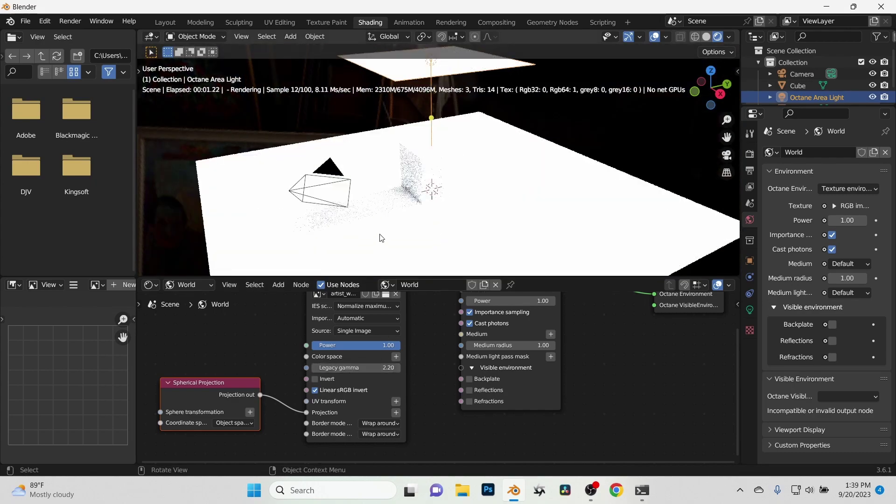
middle_drag(382, 238, 361, 132)
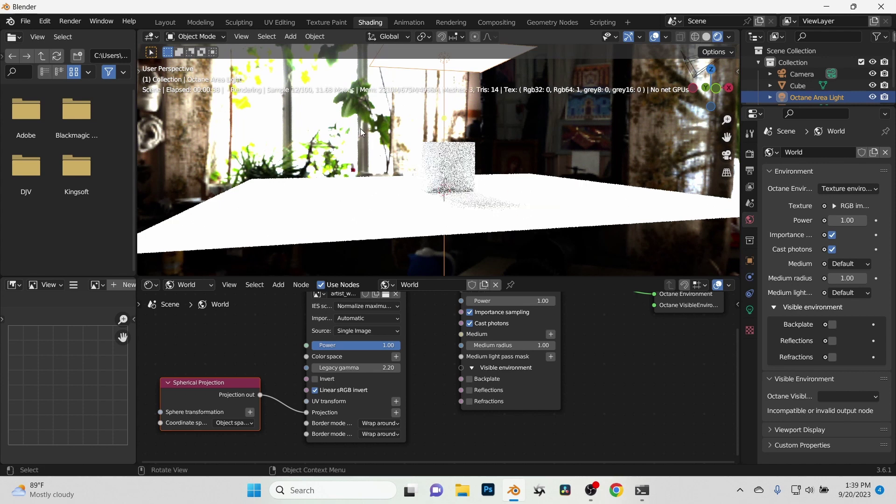
click(369, 368)
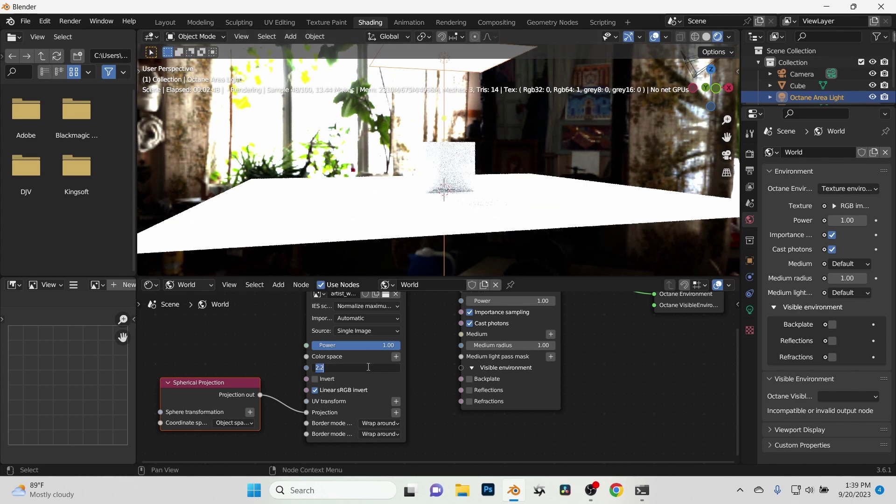
text(2)
key(BackSpace)
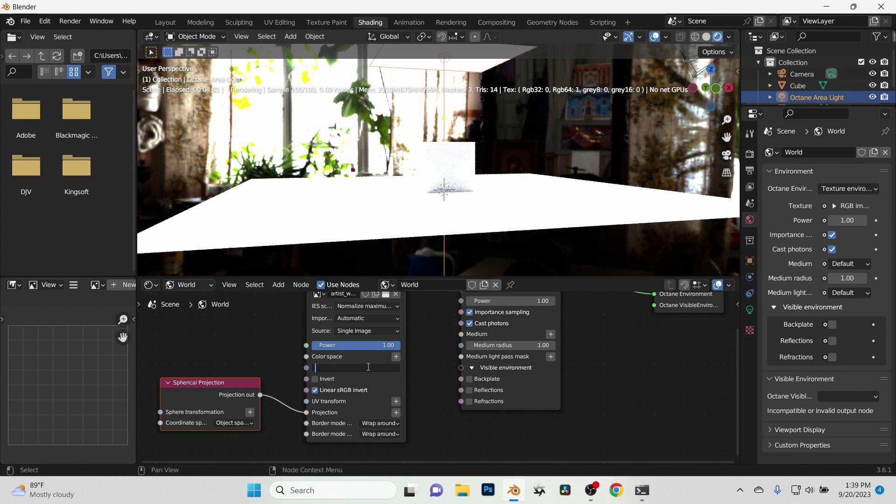
text(1)
key(Return)
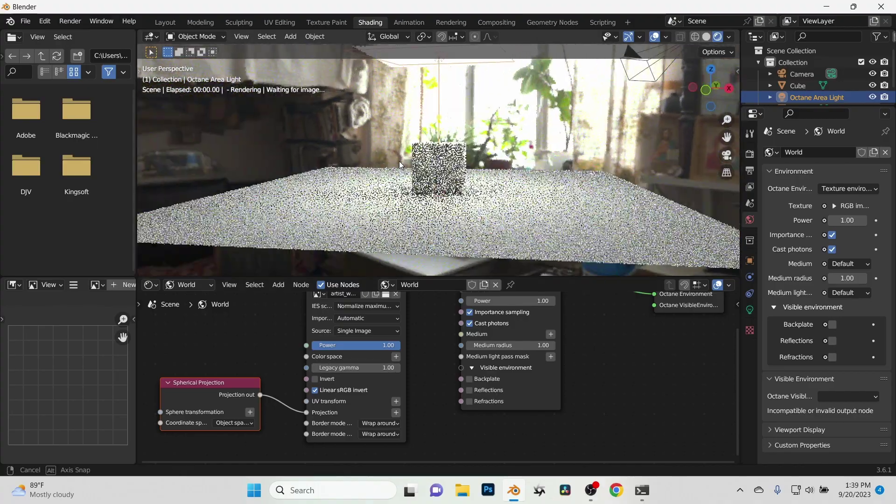
middle_drag(521, 204, 399, 222)
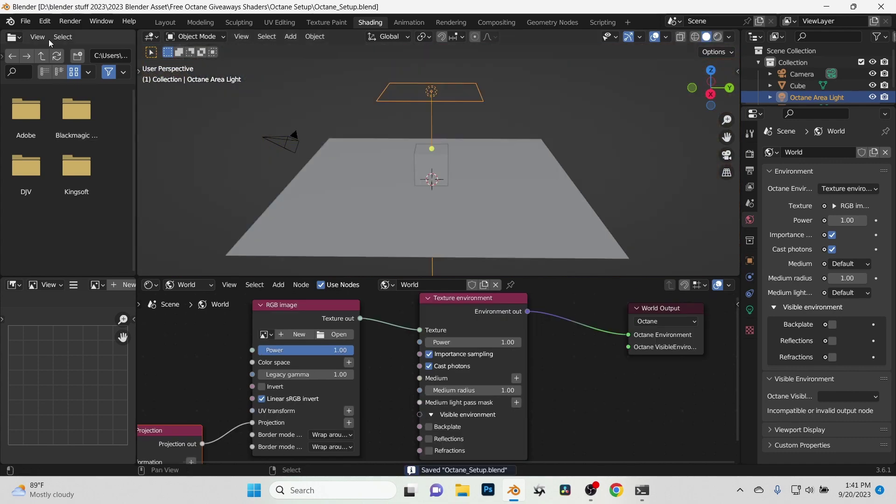
- Pack the external resources into the blend file via External Data
click(30, 22)
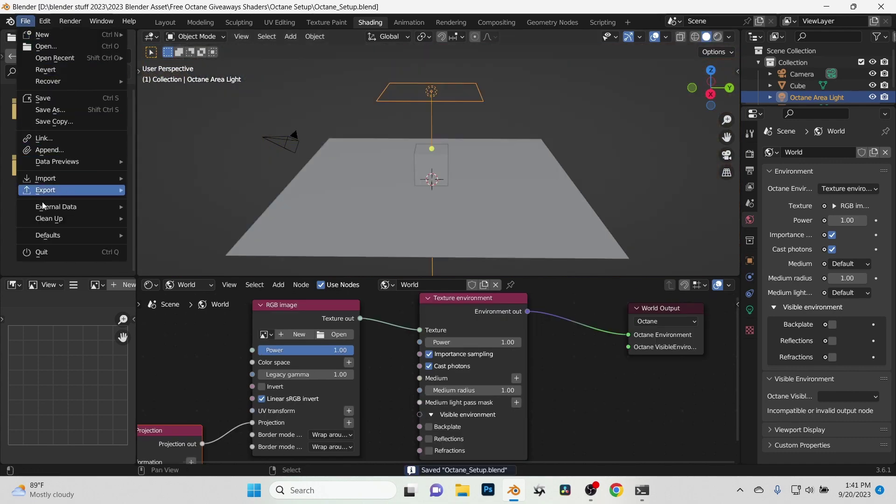
mouse_move(46, 221)
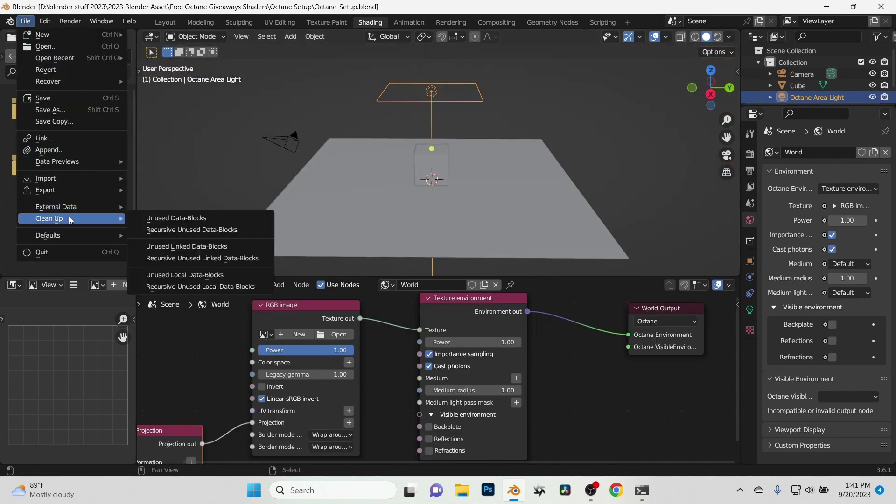
mouse_move(77, 206)
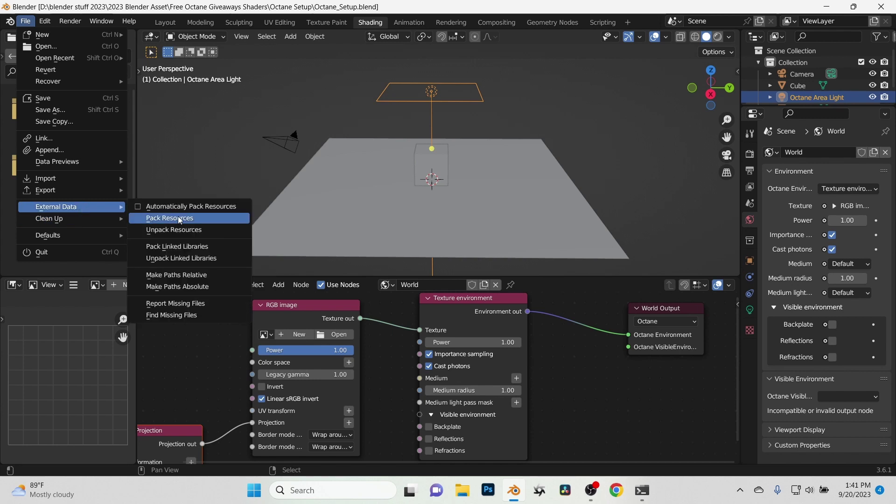
click(169, 218)
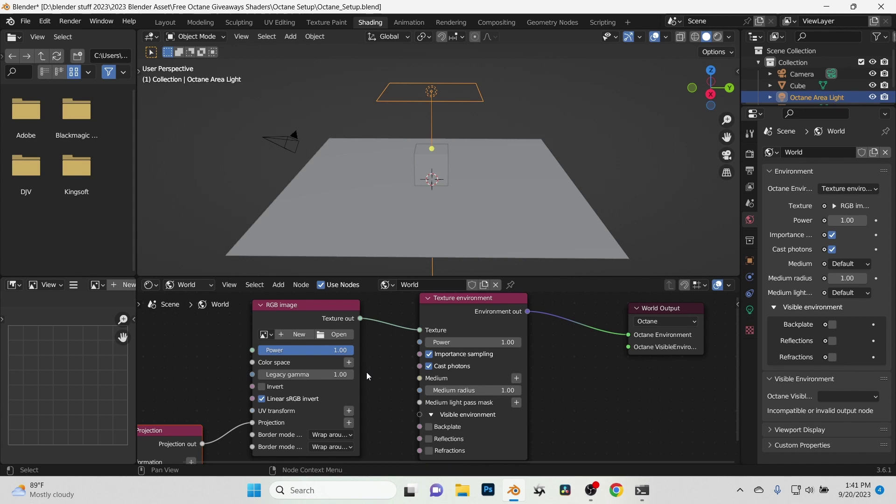
- Assign artist_workshop_2k.hdr to the RGB image node, save Octane_Setup.blend, and pack resources again
click(265, 335)
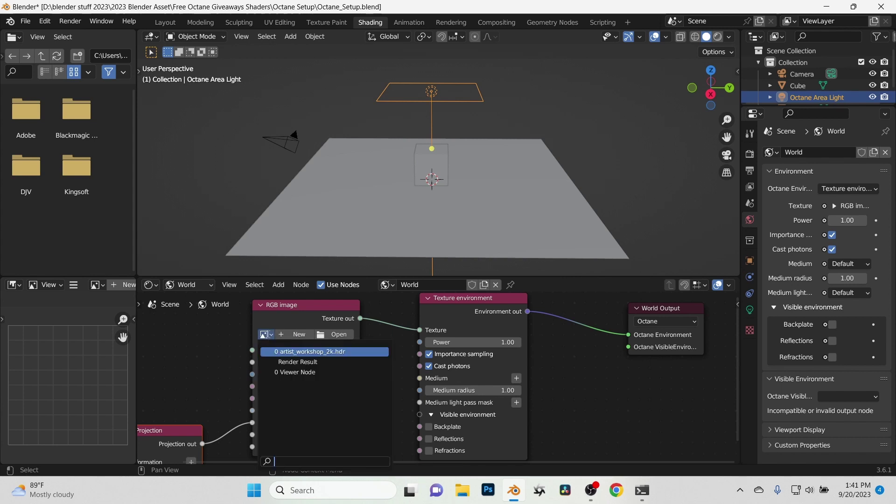
click(270, 356)
key(ctrl+s)
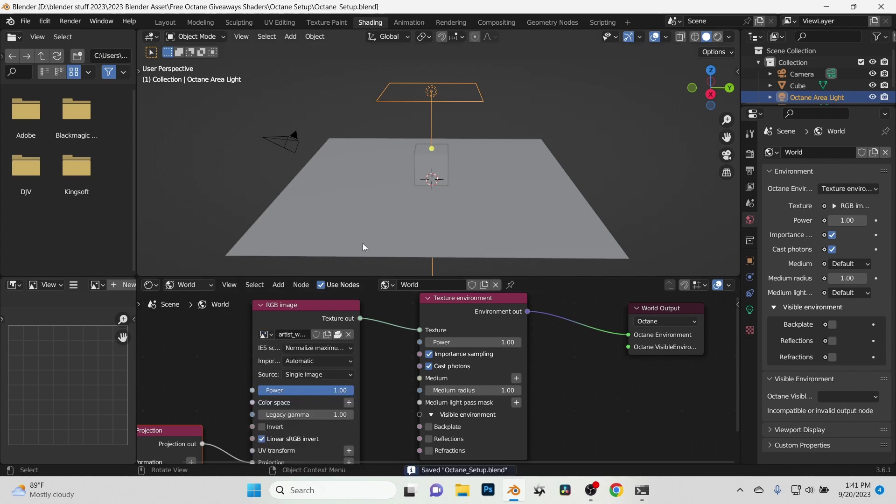
click(27, 22)
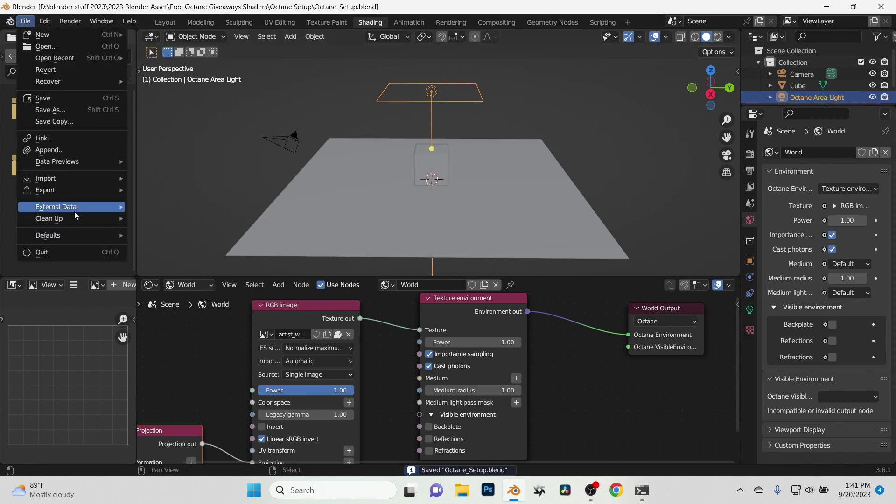
mouse_move(75, 210)
click(159, 218)
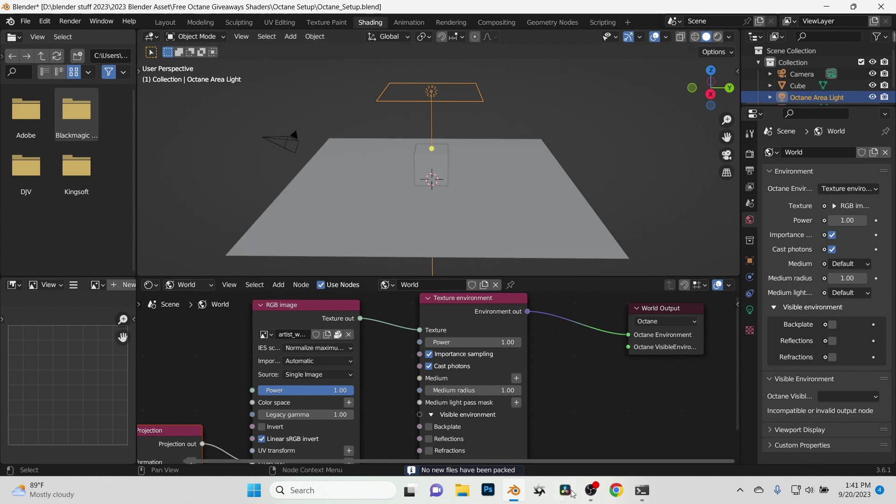